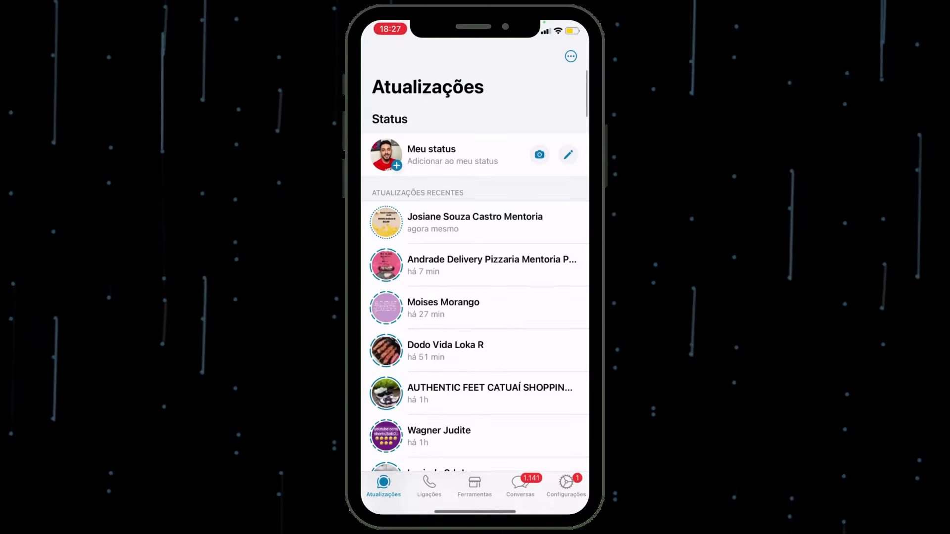
Step: Switch to Facebook, search for "ser" and open the Serviços Paiçandu group to view its page
click(520, 486)
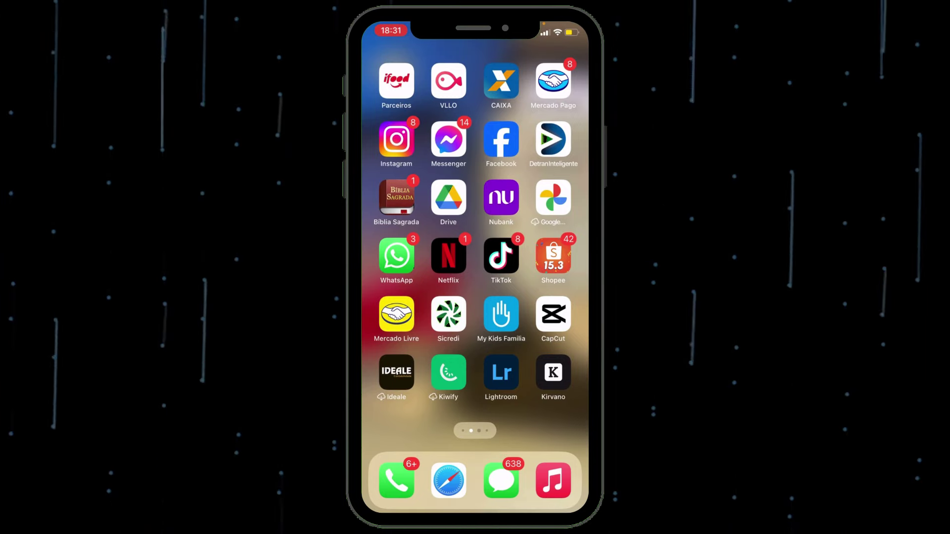
click(501, 139)
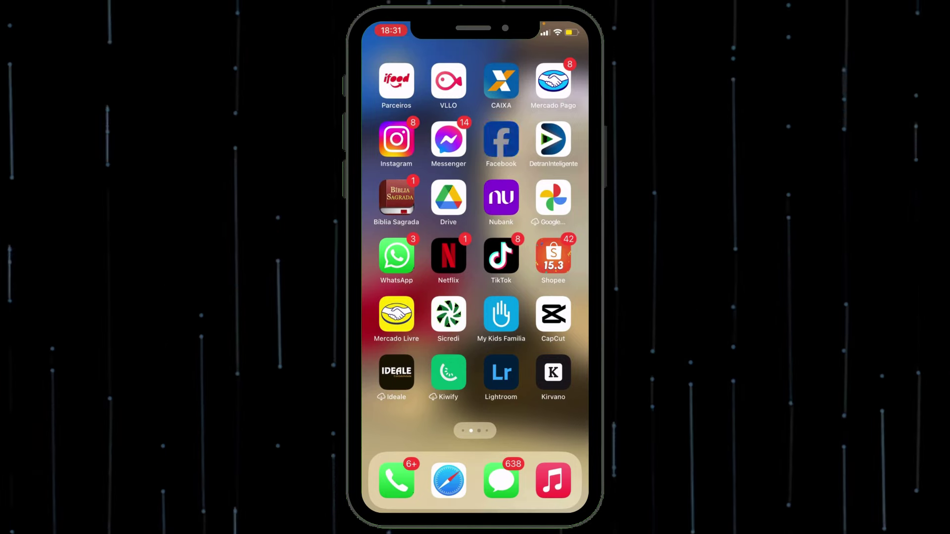
click(547, 59)
text(s)
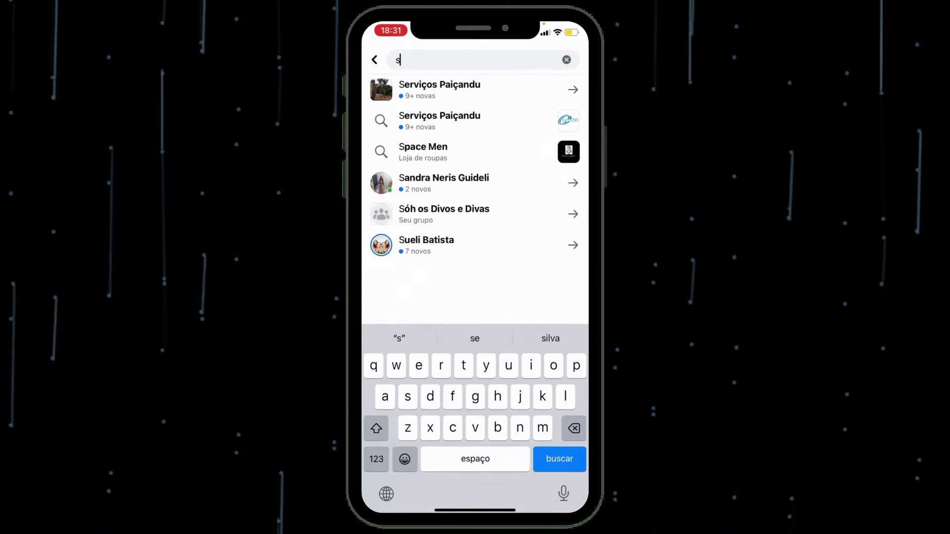
text(er)
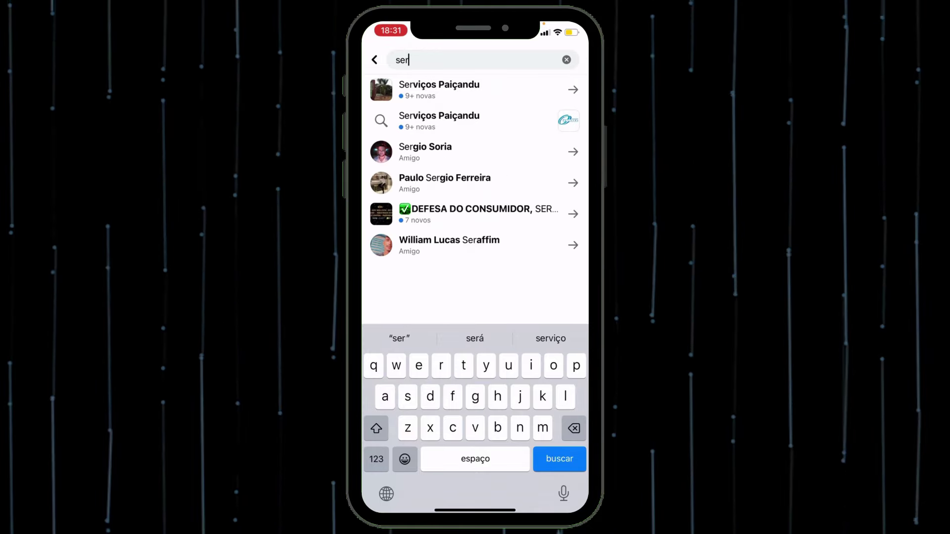
click(438, 90)
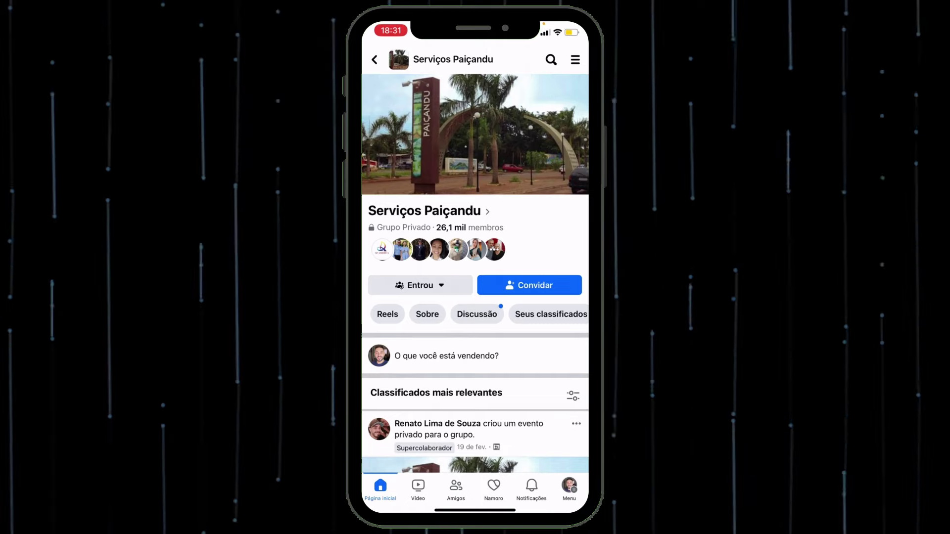
scroll(475, 272, down, 2)
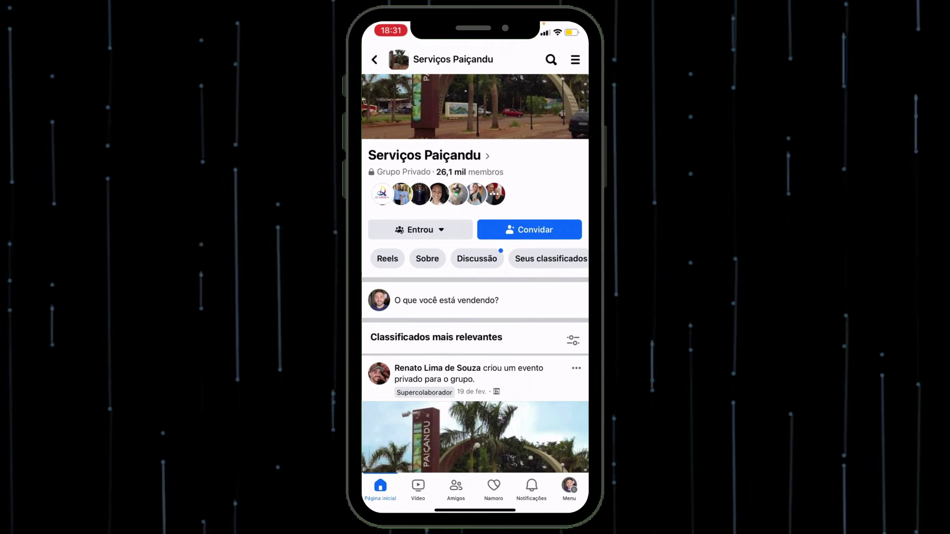
scroll(475, 272, up, 1)
Step: Go to the selling area of Marketplace and start a new classified for a product
click(380, 490)
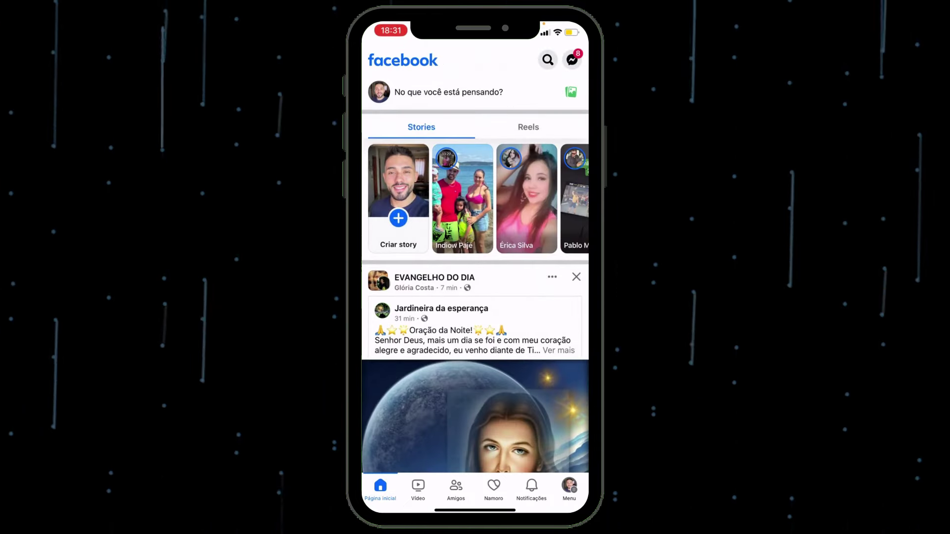
click(569, 487)
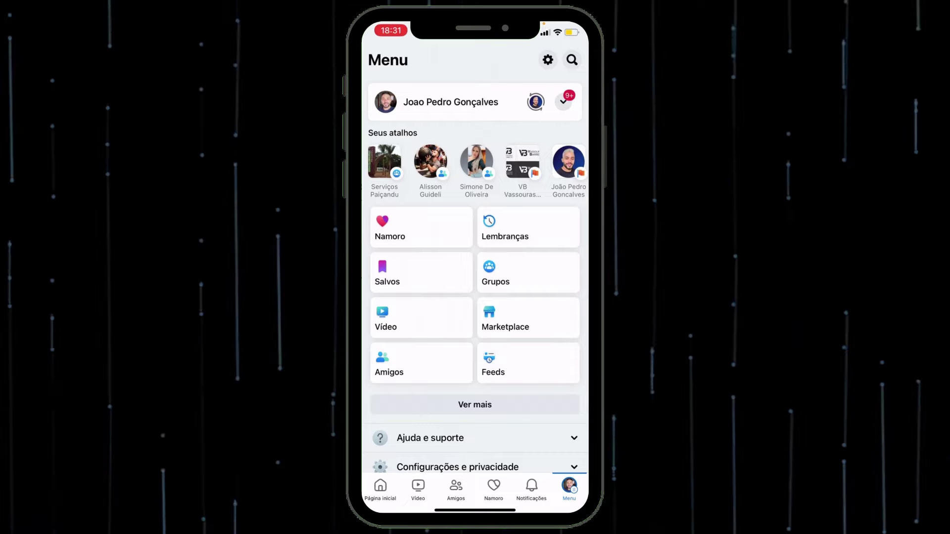
click(528, 318)
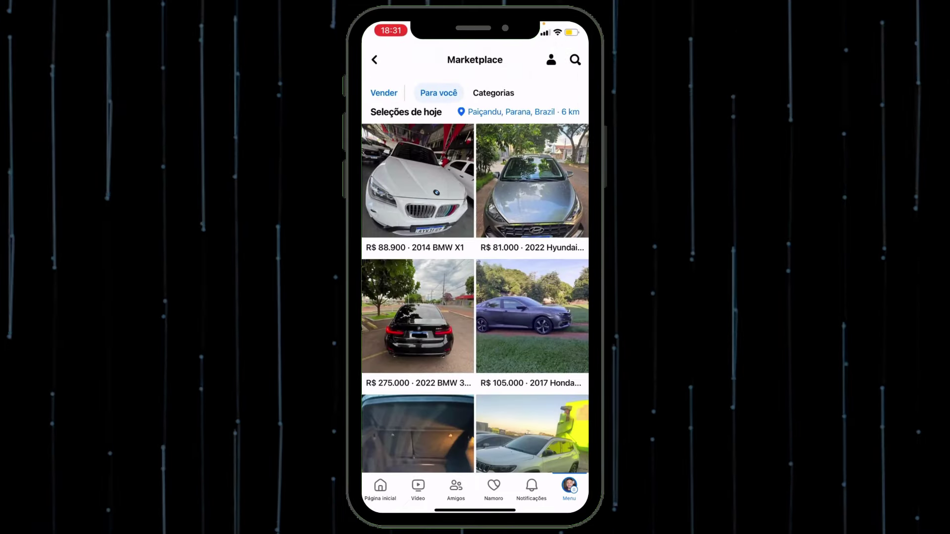
click(384, 93)
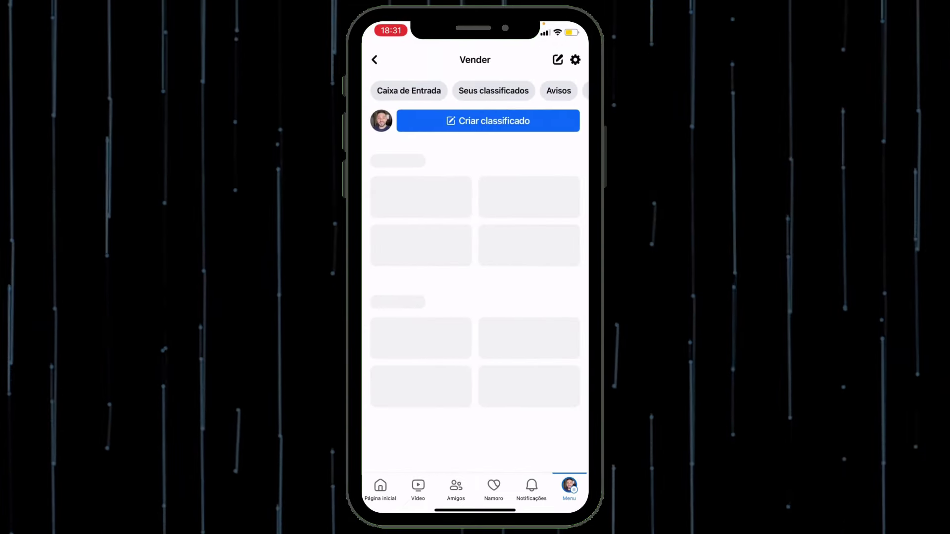
click(488, 120)
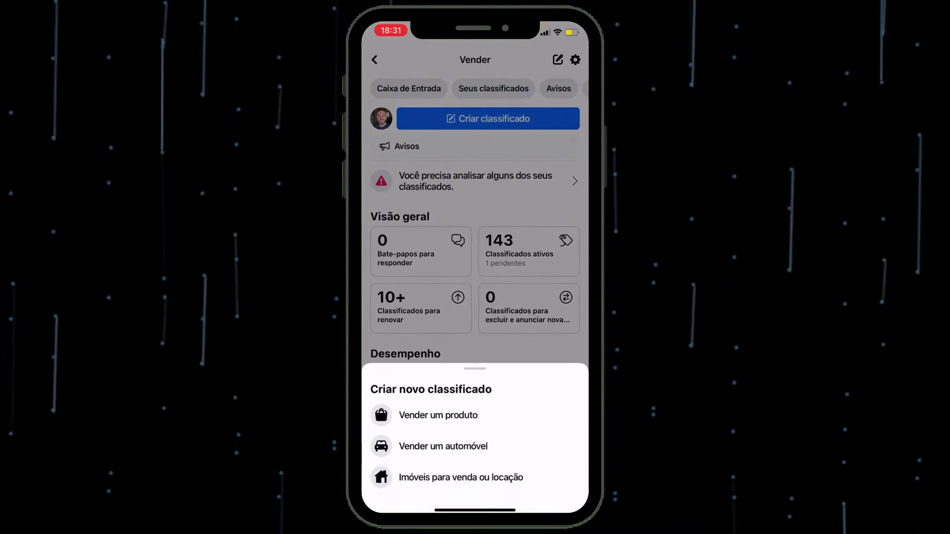
Step: Add the 500 ml açaí "Promoção do dia" photo priced at 24,90 from the camera roll to the classified
click(474, 208)
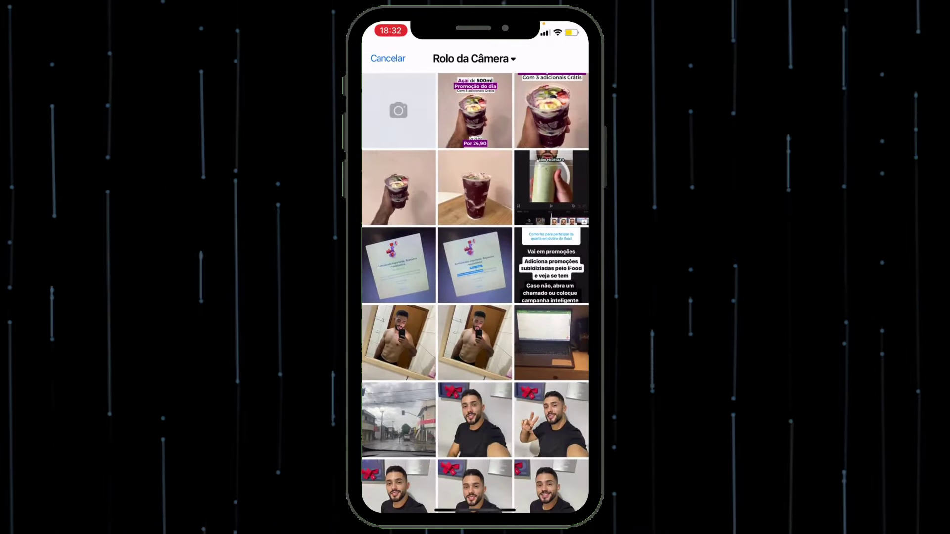
click(474, 110)
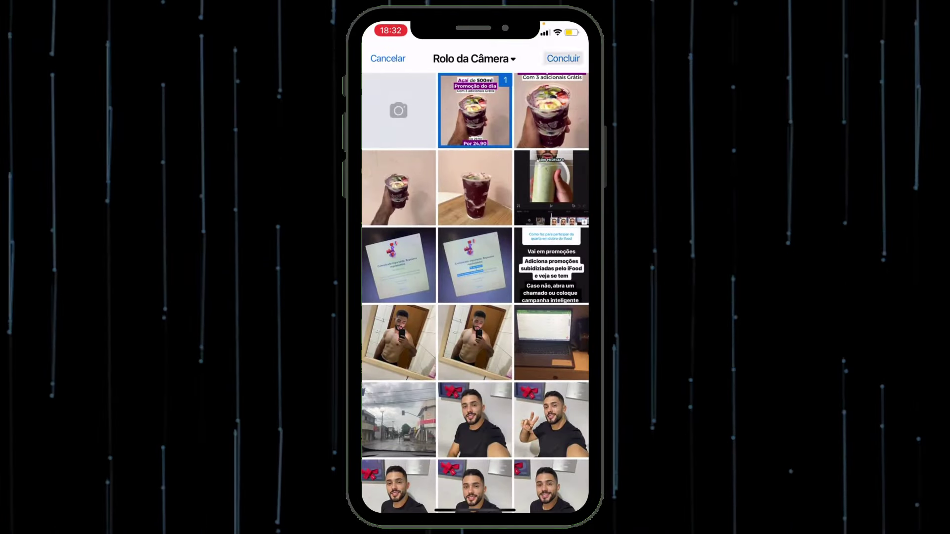
click(564, 59)
Step: Enter "Açaí de 500ml" as the classified's title and set its price to R$24
click(474, 266)
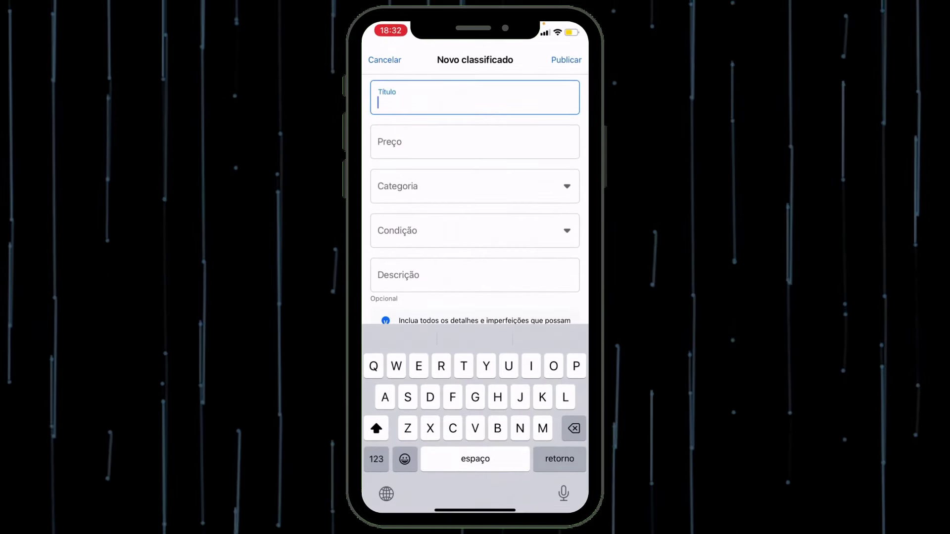
text(Acqii de 500ml)
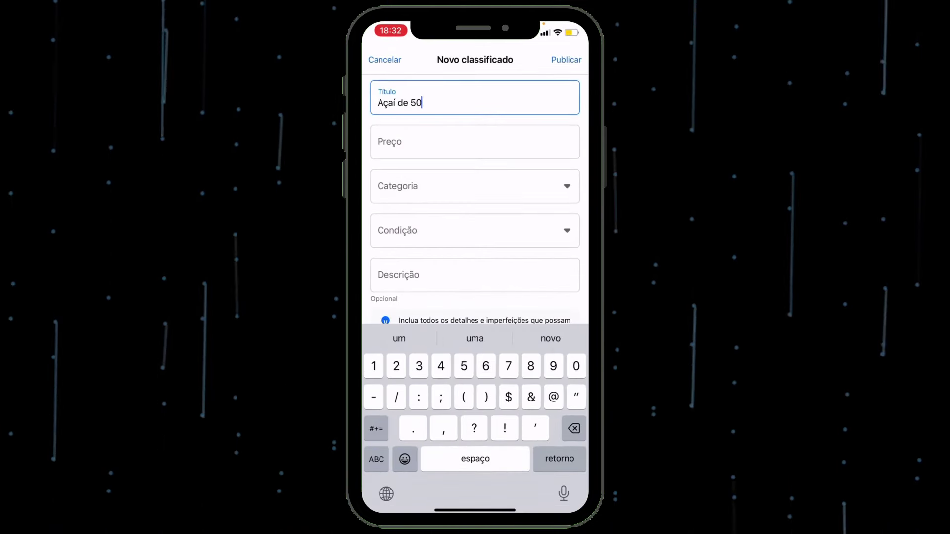
click(475, 141)
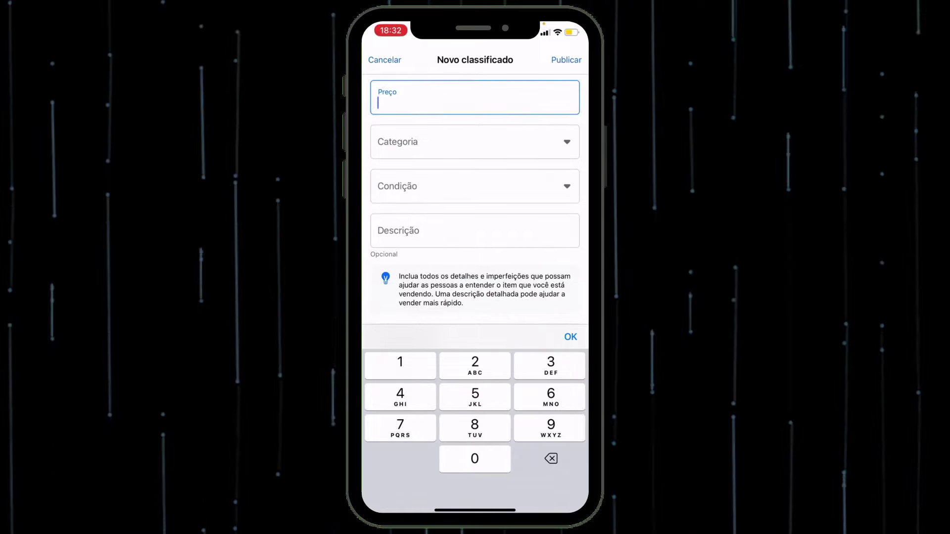
text(24)
Step: Set the classified's category to Jardim and its condition to Novo
click(474, 142)
click(411, 201)
click(475, 186)
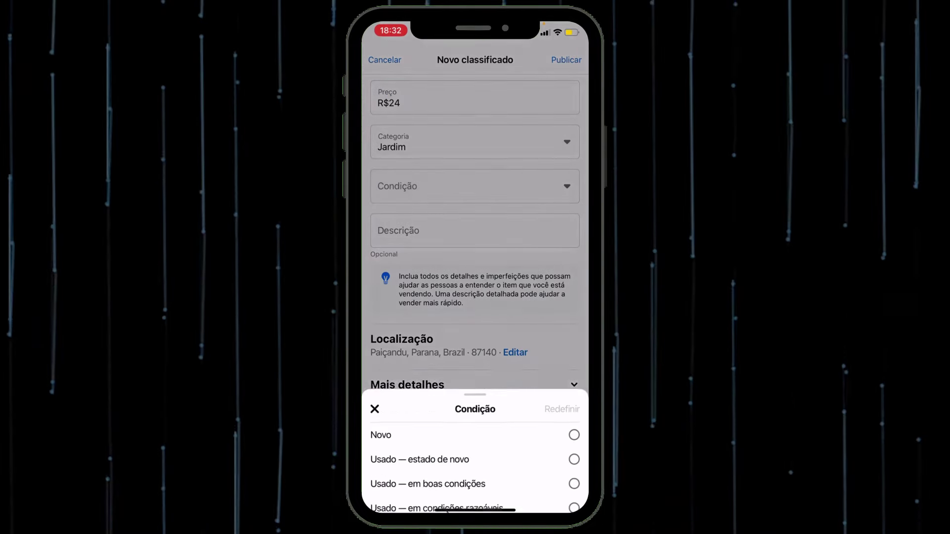
click(396, 414)
click(475, 231)
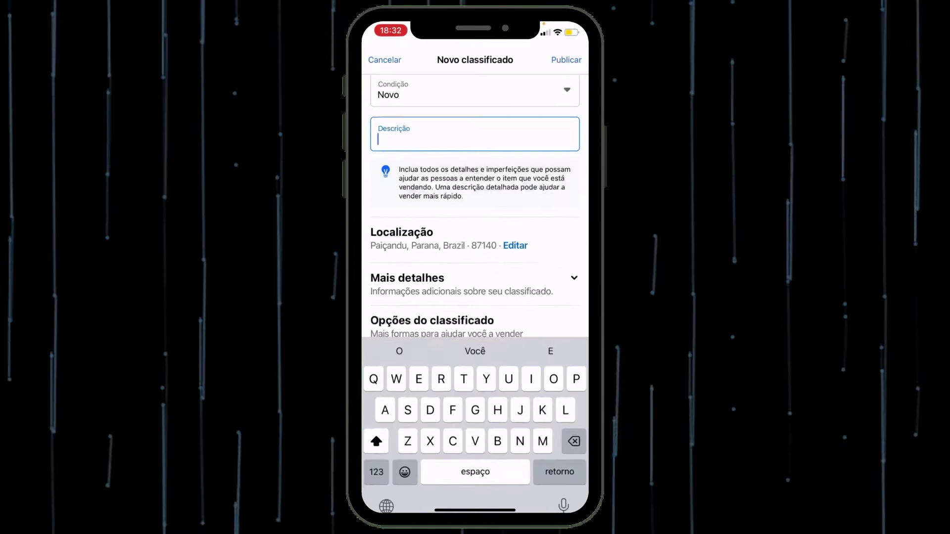
drag(475, 509, 475, 346)
click(560, 248)
click(391, 101)
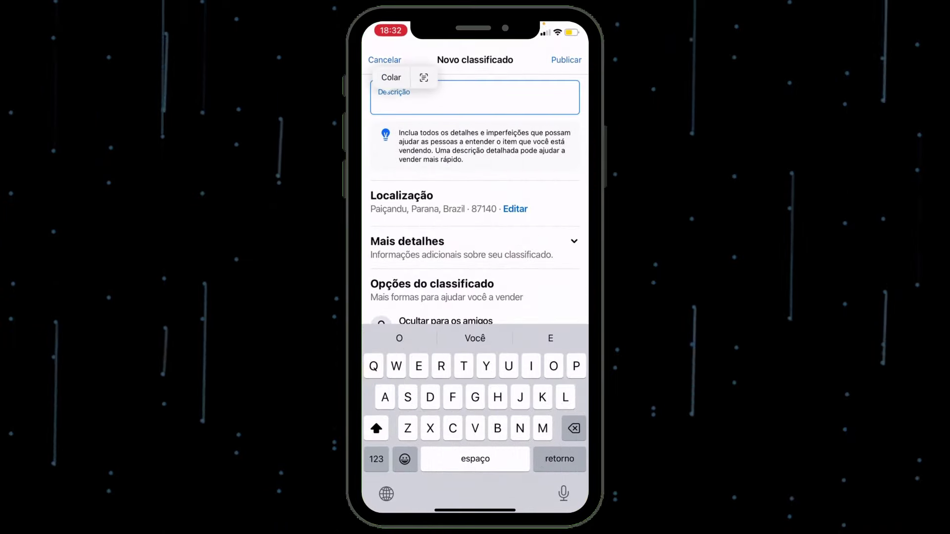
click(387, 76)
double_click(395, 103)
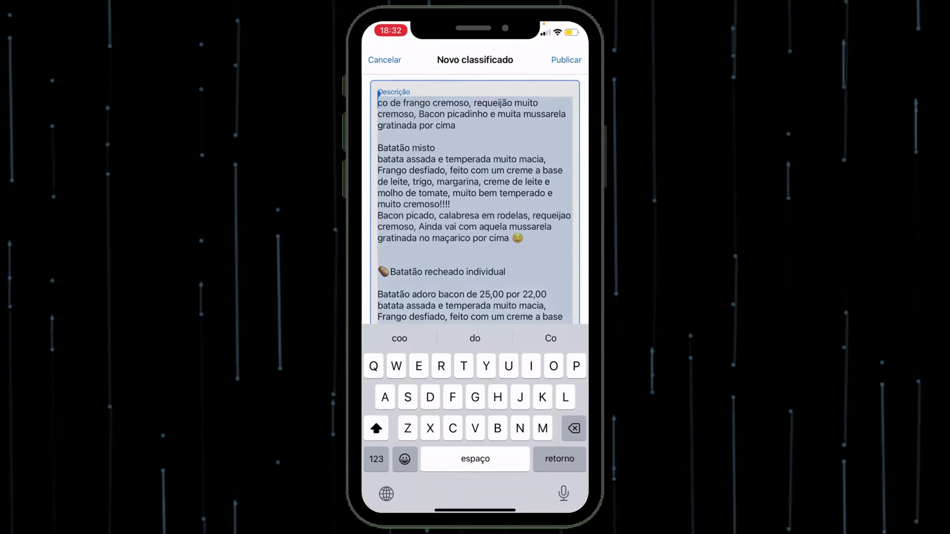
click(573, 429)
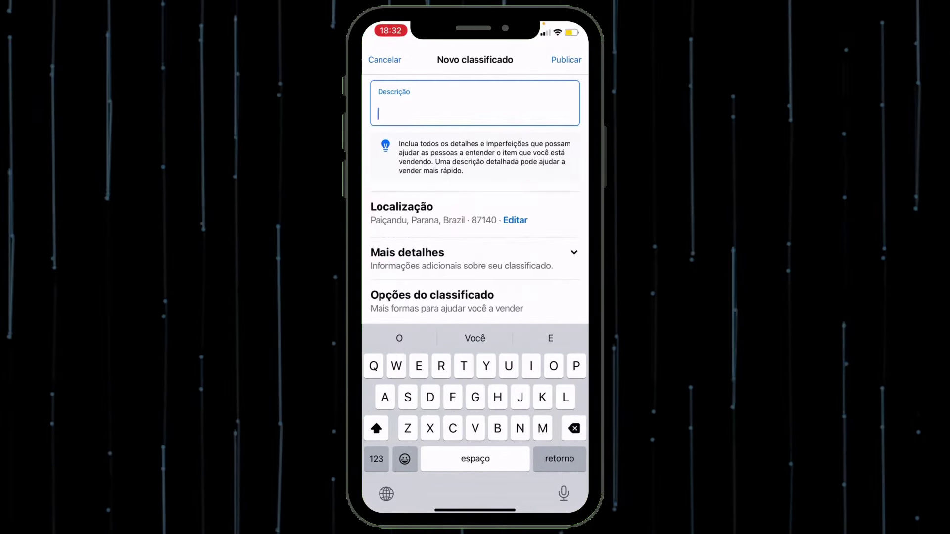
Step: Paste the 500ml açaí promotion text into the description: de 29,90 por 24,90, 3 adicionais grátis and entrega grátis for WhatsApp orders
click(391, 102)
click(387, 76)
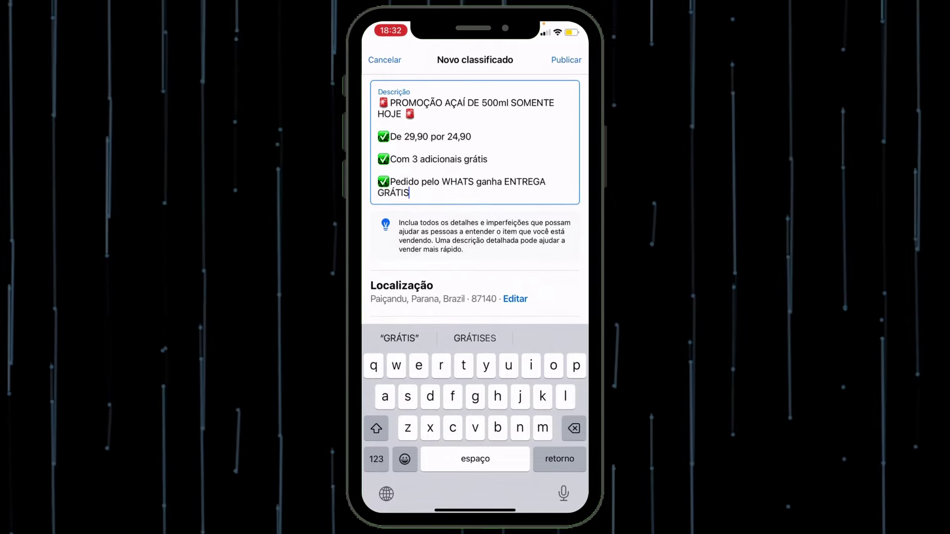
Step: Advertise the classified in the first eight listed groups as well, from Serviços Paiçandu through PAIÇANDU - COMPRA E VENDE
scroll(475, 199, down, 4)
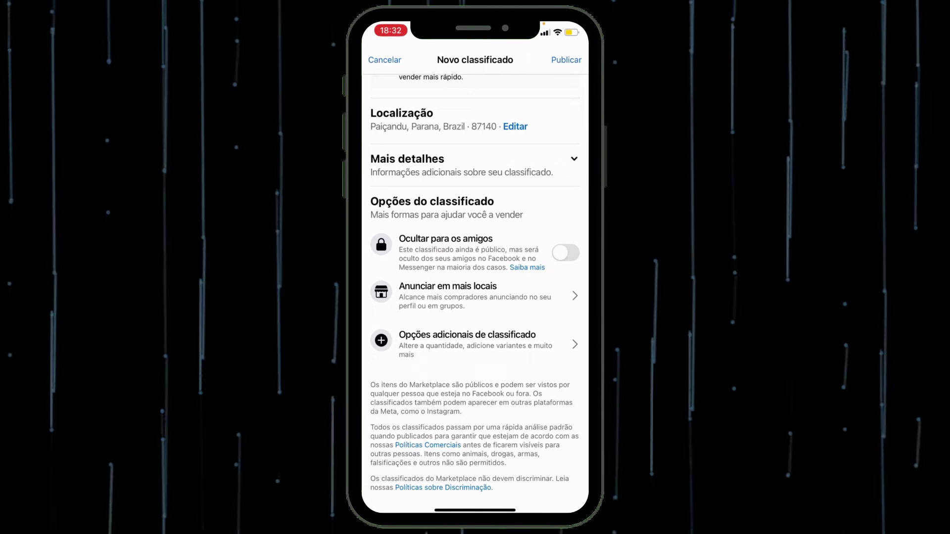
click(447, 295)
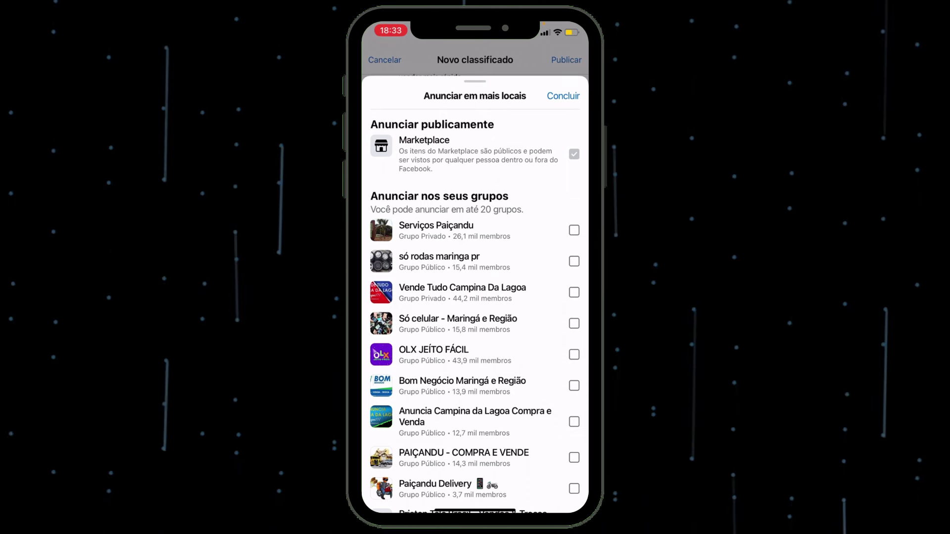
click(574, 262)
click(573, 293)
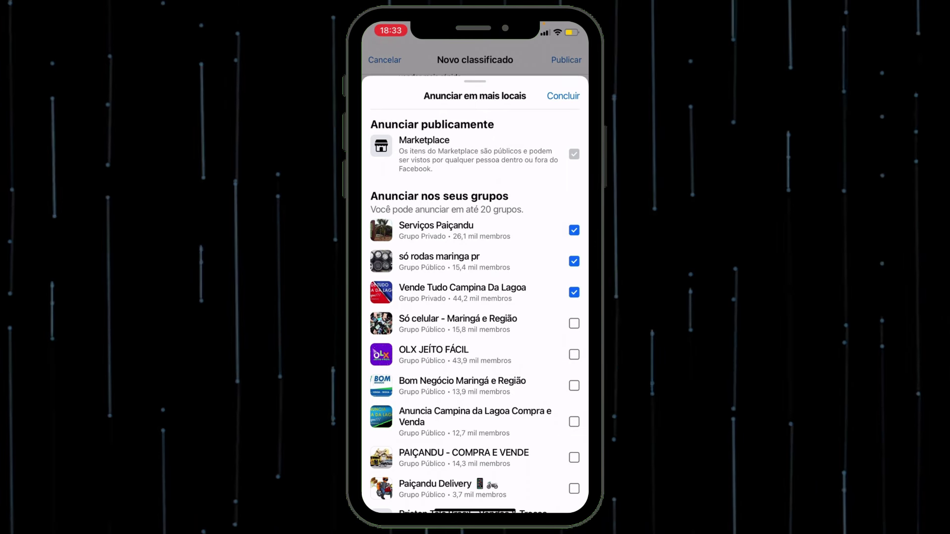
click(573, 324)
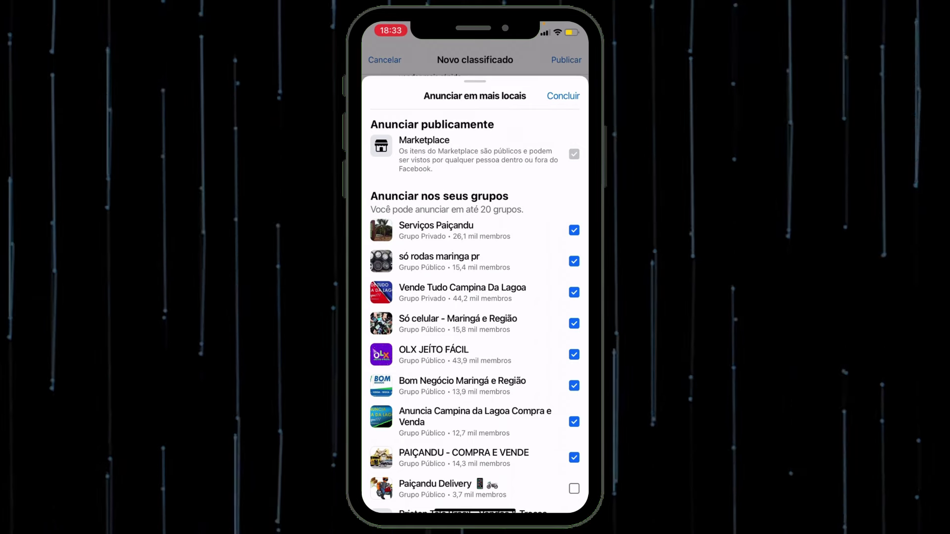
scroll(475, 317, down, 2)
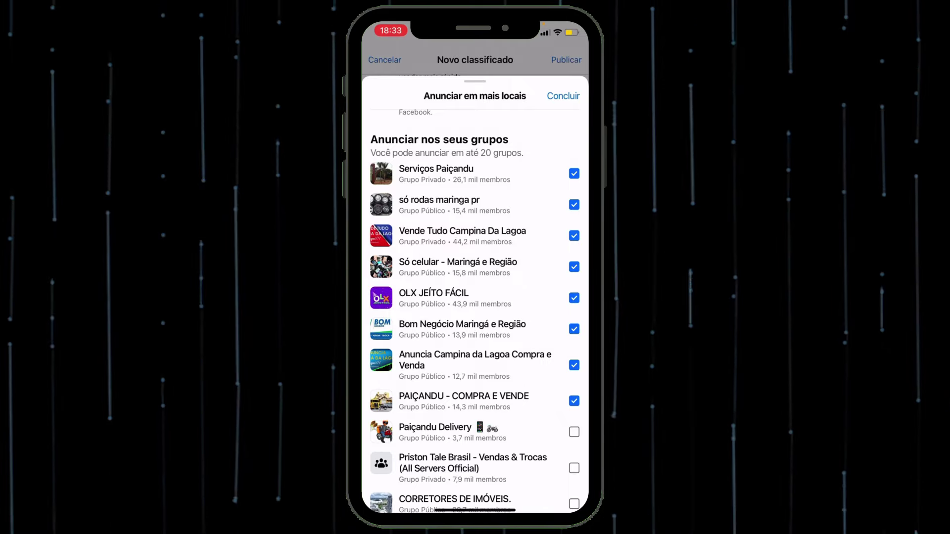
click(563, 95)
Step: Look over the filled-in classified from the beginning and cancel it without publishing
scroll(475, 292, up, 10)
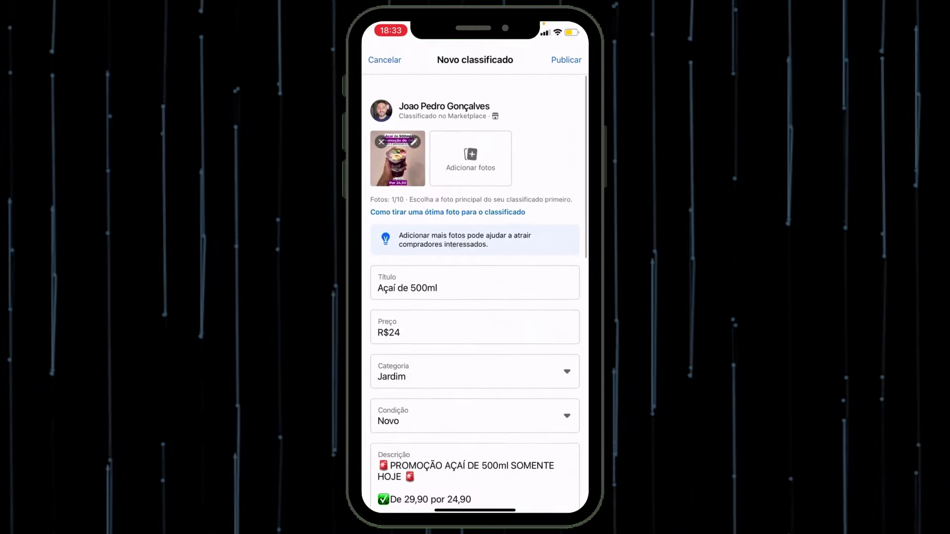
click(385, 60)
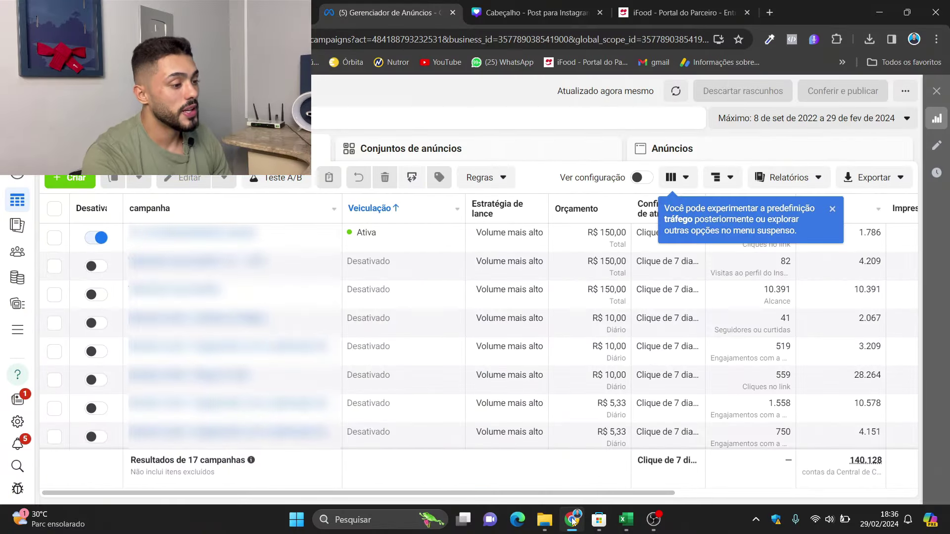
Step: In Meta Ads Manager, select the active campaign and examine its results, reach, impressions, cost per result, amount spent and end date
click(831, 212)
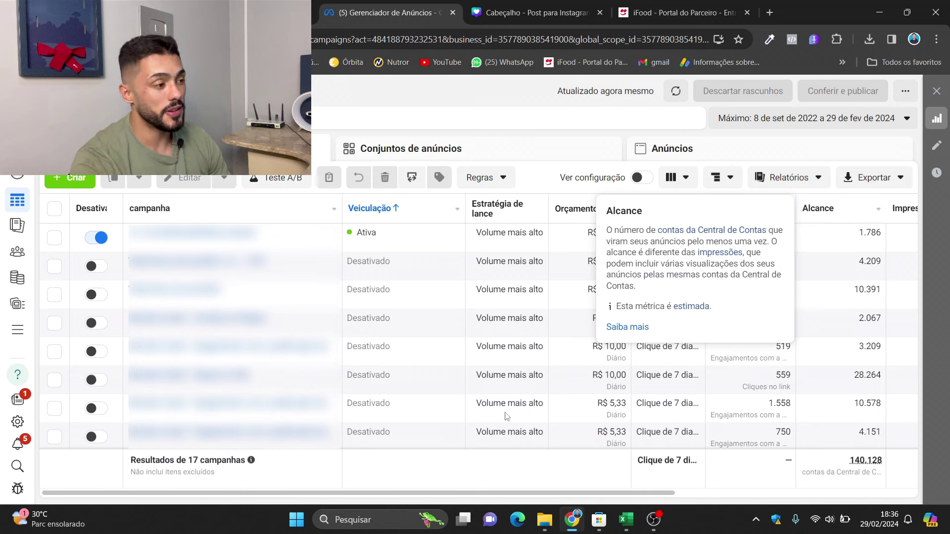
scroll(559, 496, right, 1)
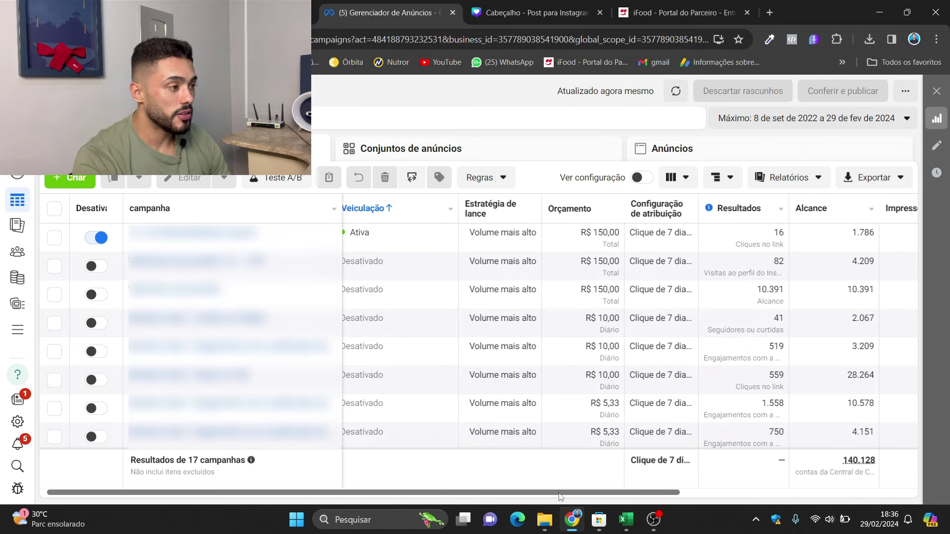
scroll(559, 496, left, 1)
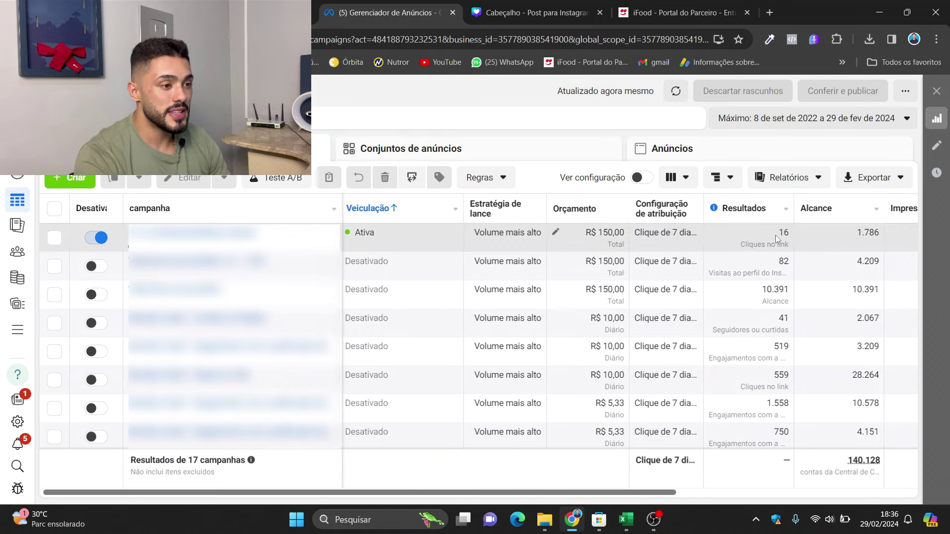
click(802, 235)
scroll(810, 495, right, 5)
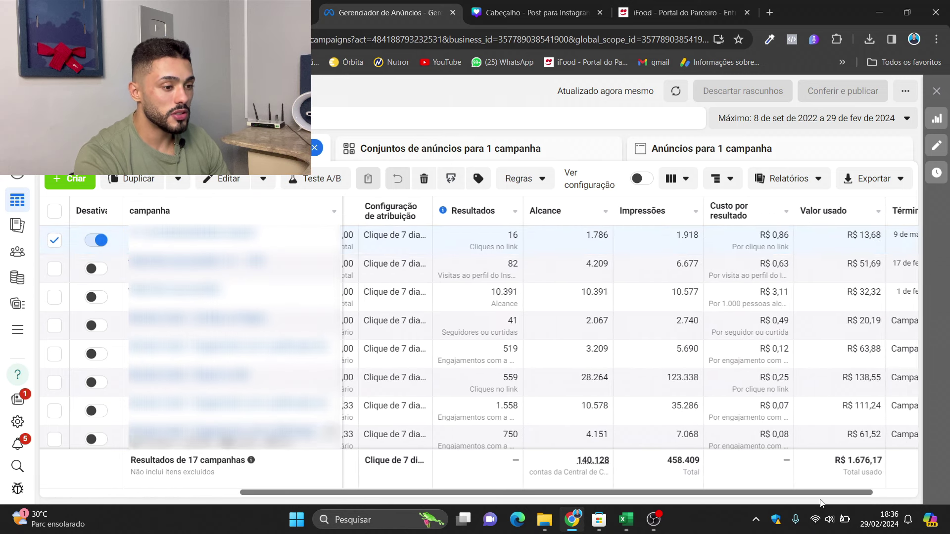
drag(811, 500, 872, 500)
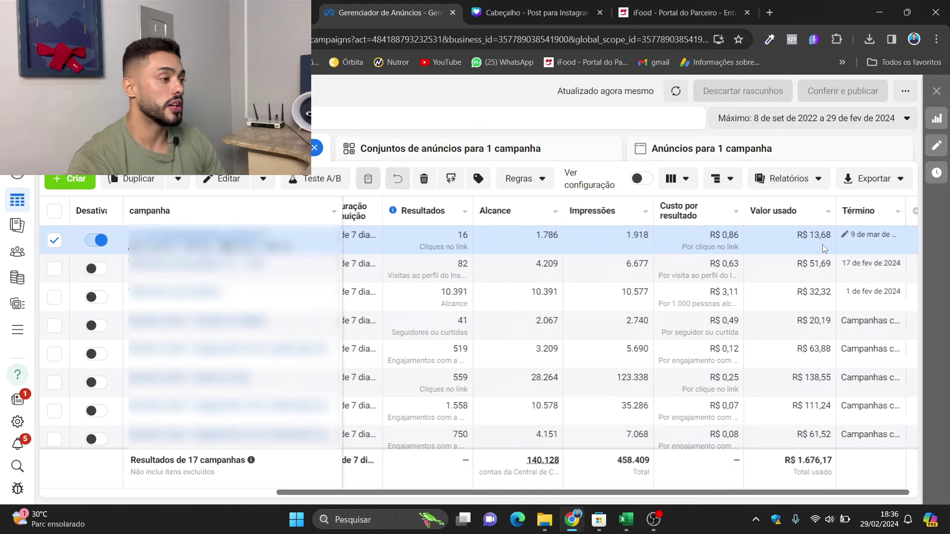
Step: Create a new campaign draft with the Traffic (Tráfego) objective
click(70, 178)
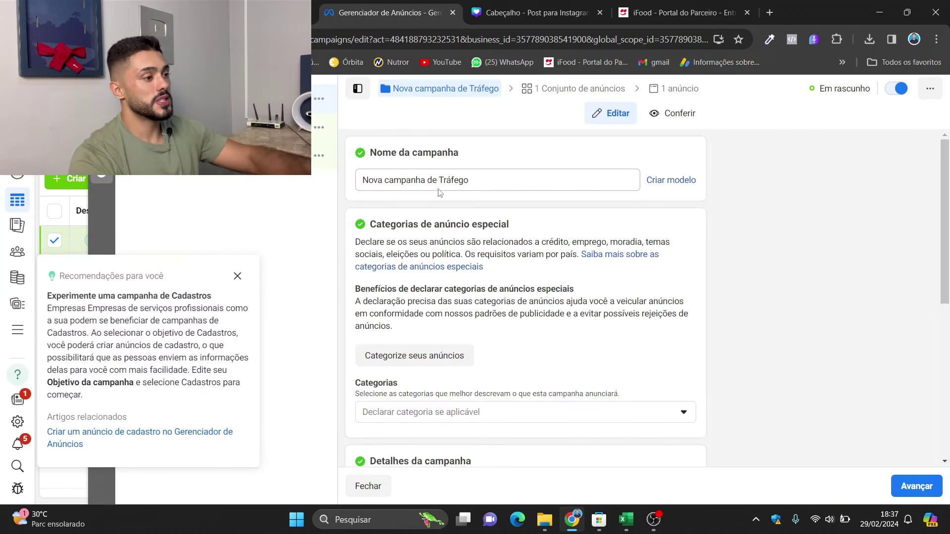
Step: Name the campaign 1x1-whats and turn on the Advantage campaign budget
triple_click(410, 177)
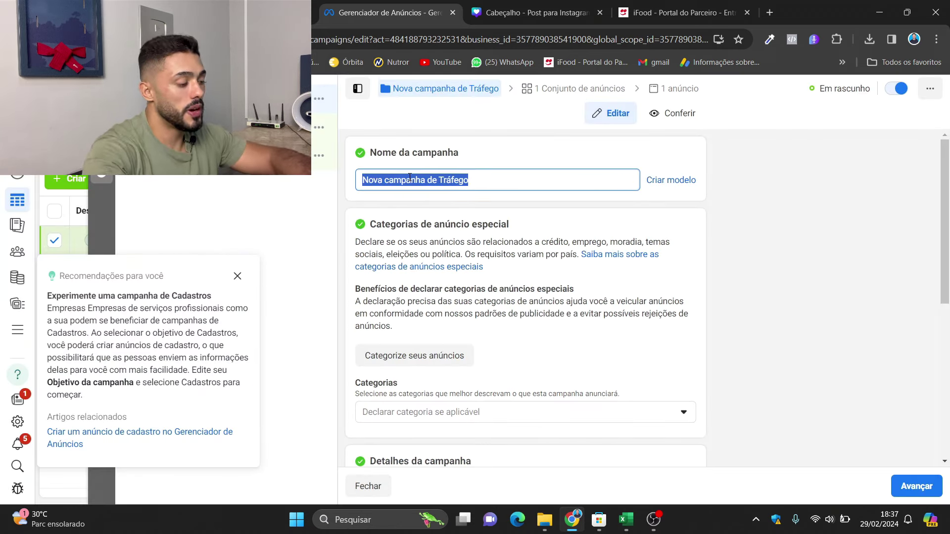
text(1x1-whats)
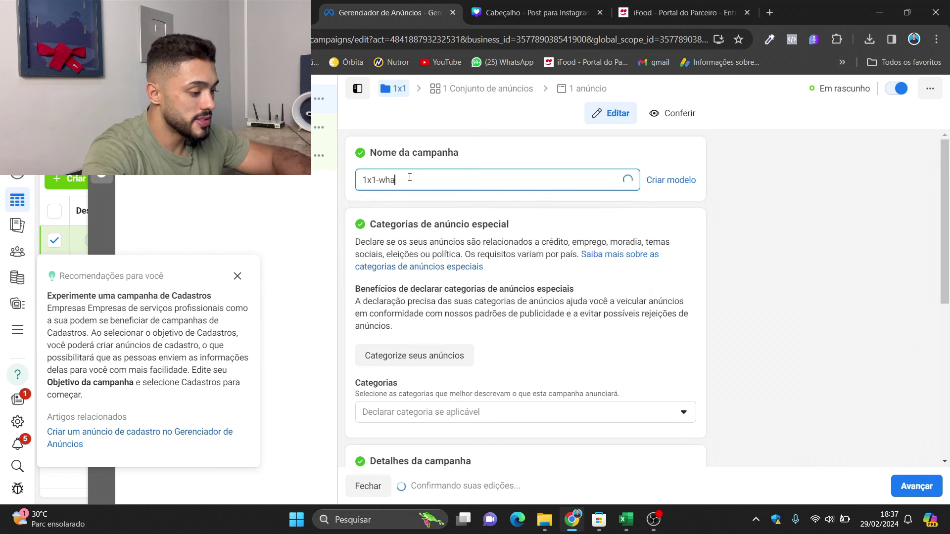
scroll(689, 388, down, 6)
click(684, 379)
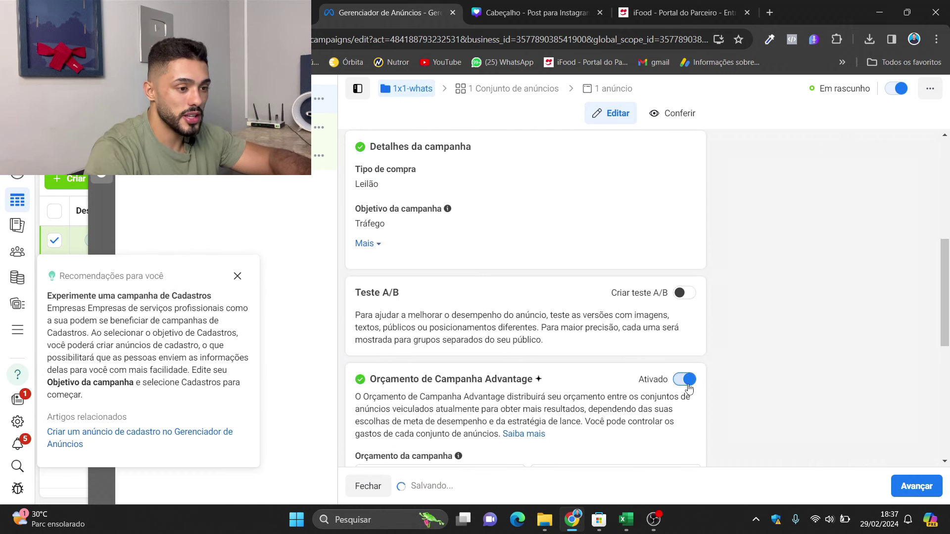
Step: Switch the campaign budget to a total budget (Orçamento total) of R$ 70,00
scroll(435, 297, down, 5)
click(405, 229)
click(396, 279)
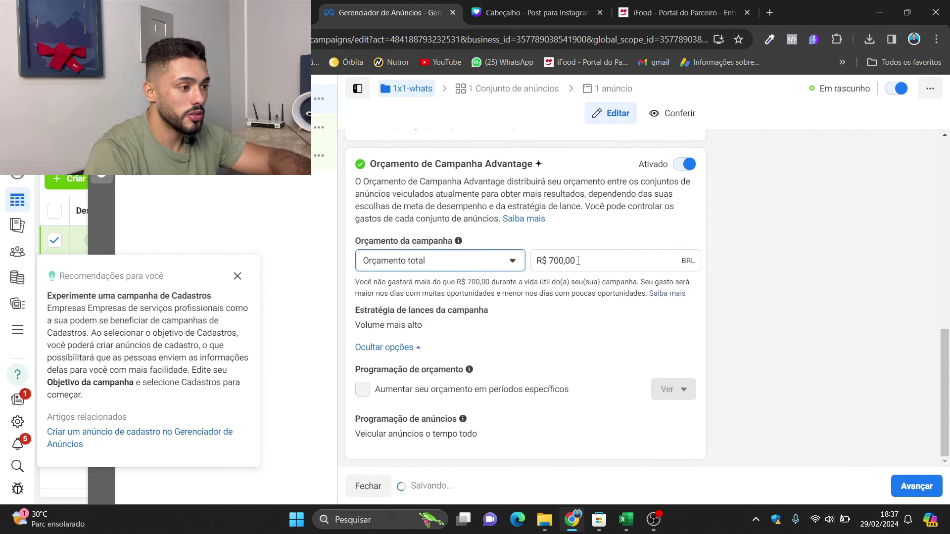
triple_click(577, 260)
text(100)
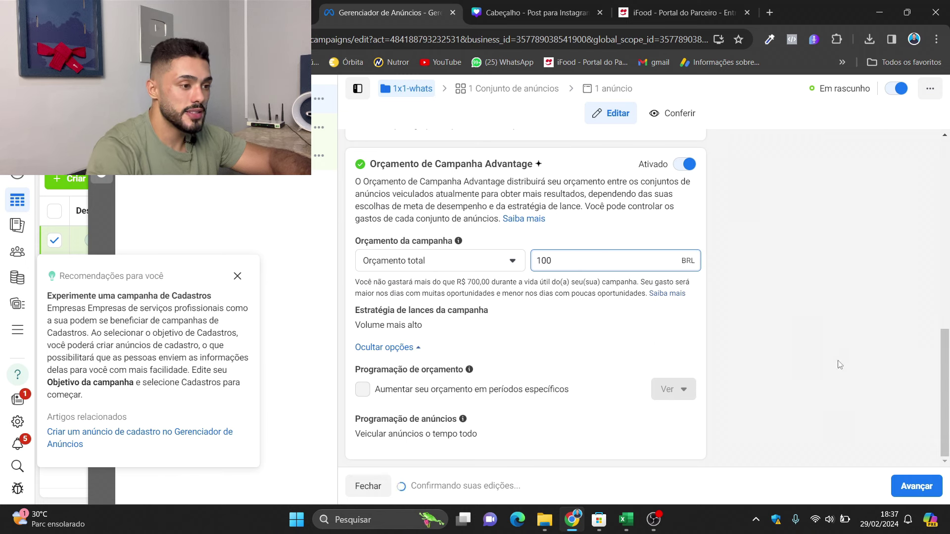
double_click(602, 261)
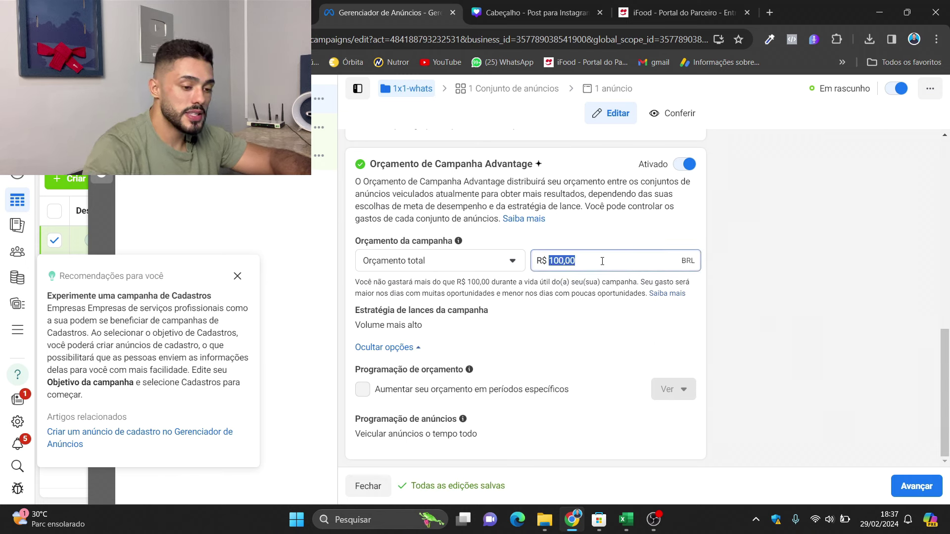
click(772, 295)
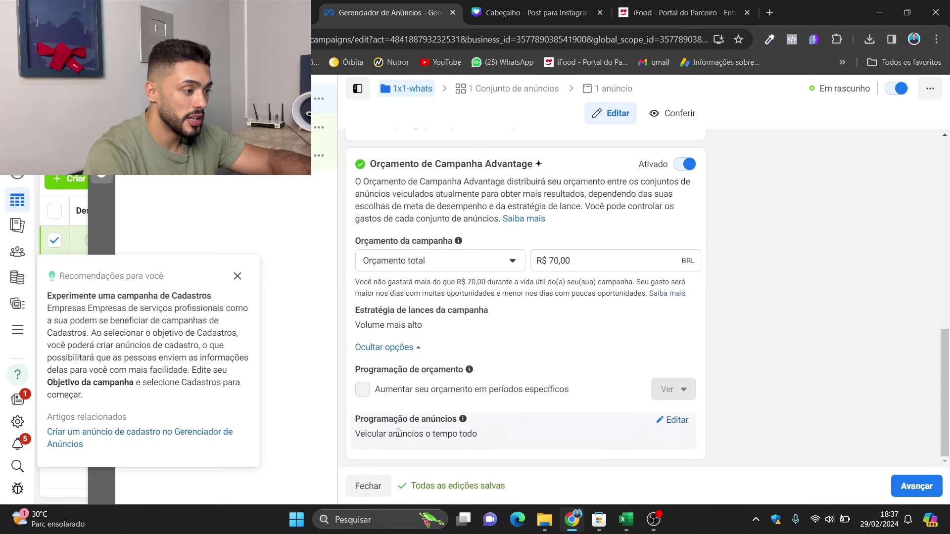
Step: Edit the campaign's ad scheduling so that ads run according to a schedule
click(675, 424)
scroll(407, 434, down, 1)
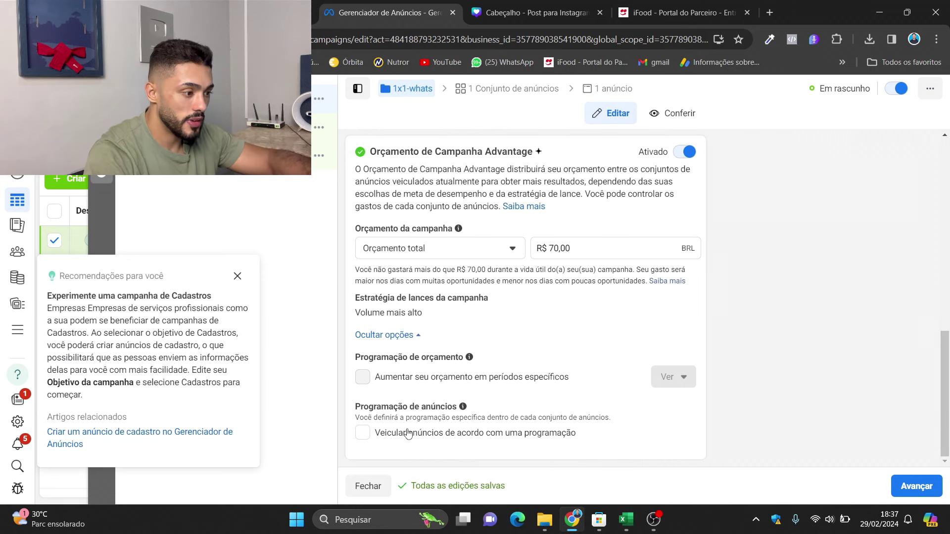
click(365, 433)
Step: Continue to the ad set level and name the ad set aberto-cidade
click(915, 486)
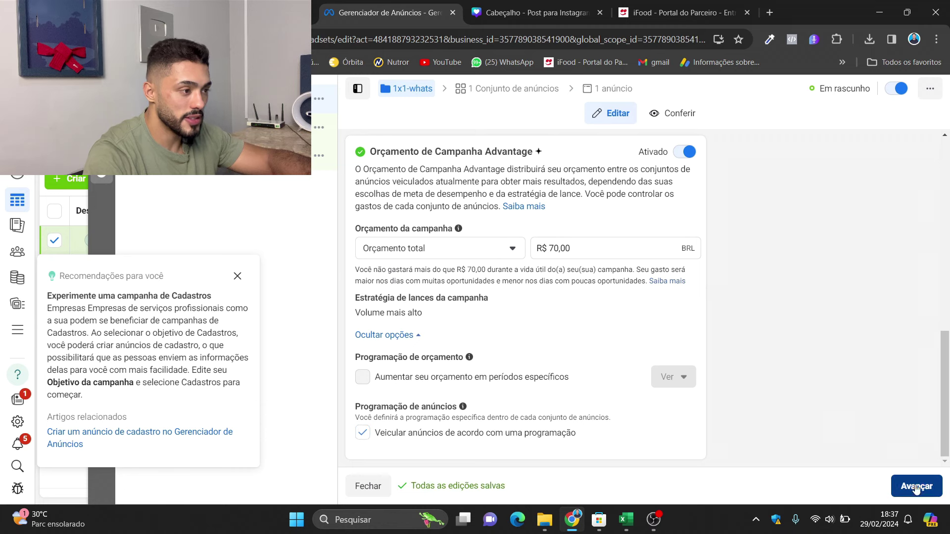
drag(363, 180, 510, 181)
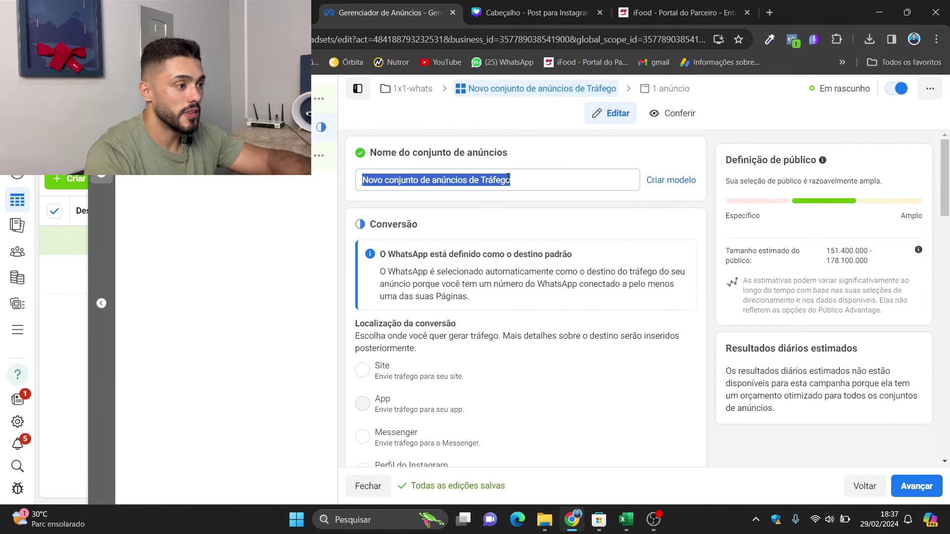
triple_click(521, 178)
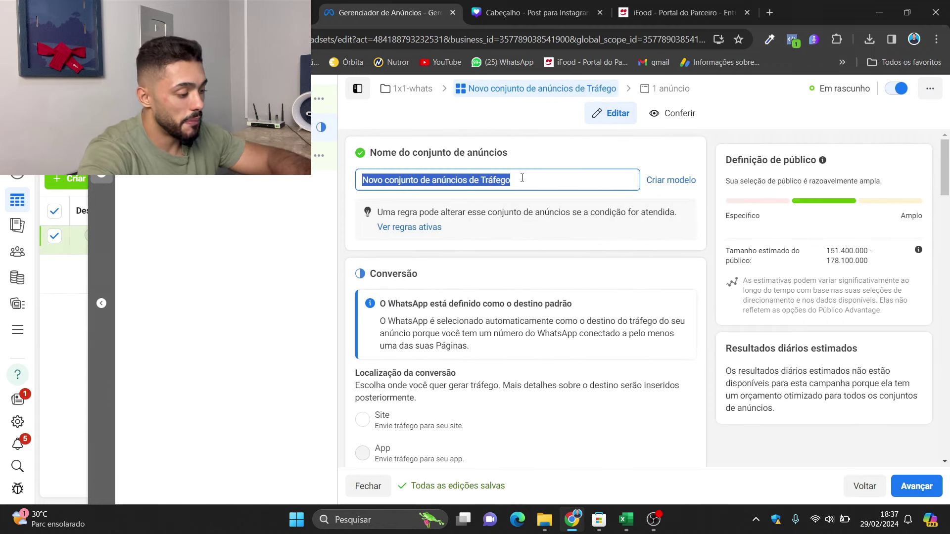
text(aberto-ciaade)
Step: Set the ad set's end date to 9 March 2024
drag(944, 168, 943, 231)
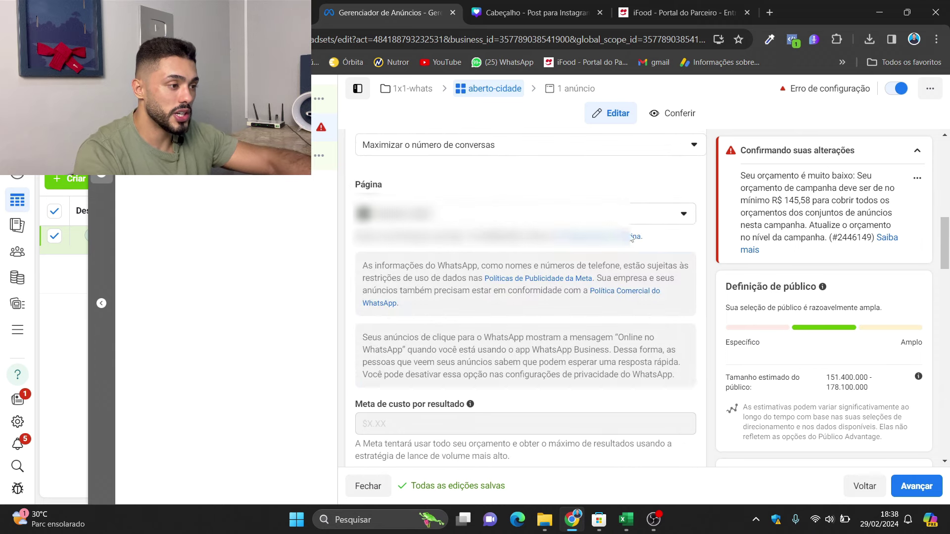
scroll(407, 154, down, 5)
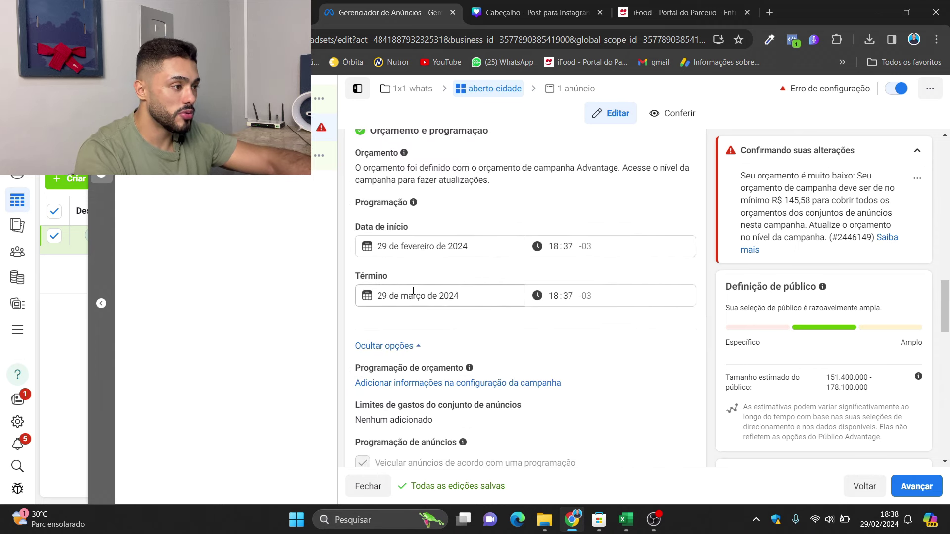
click(425, 301)
click(374, 323)
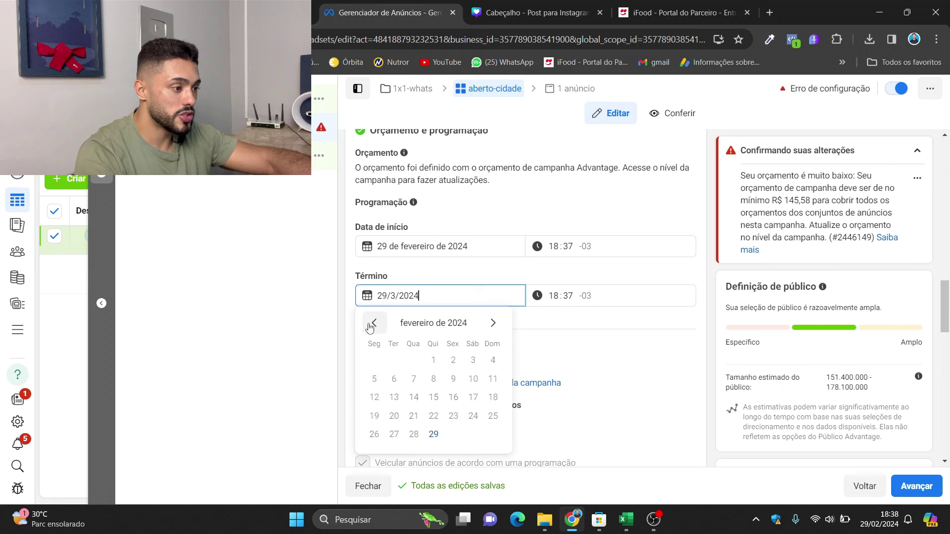
click(494, 324)
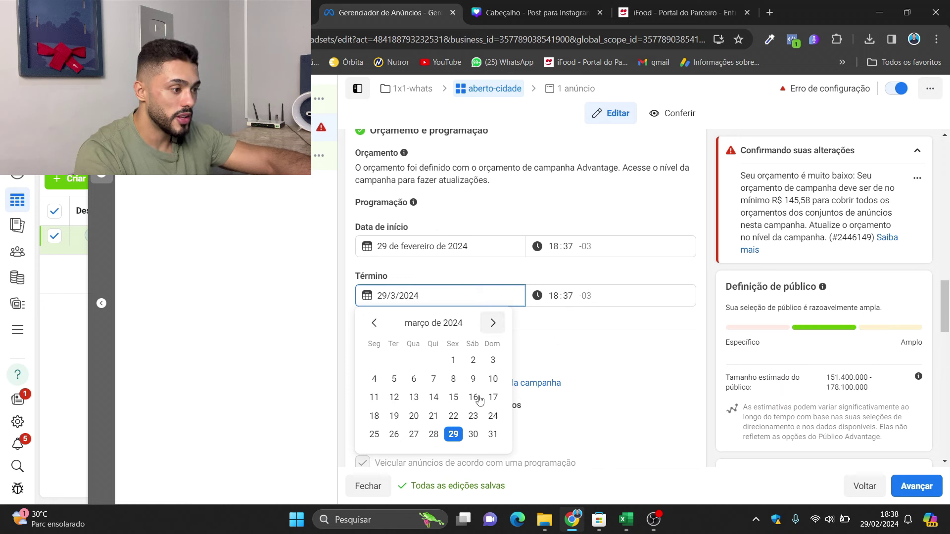
click(473, 378)
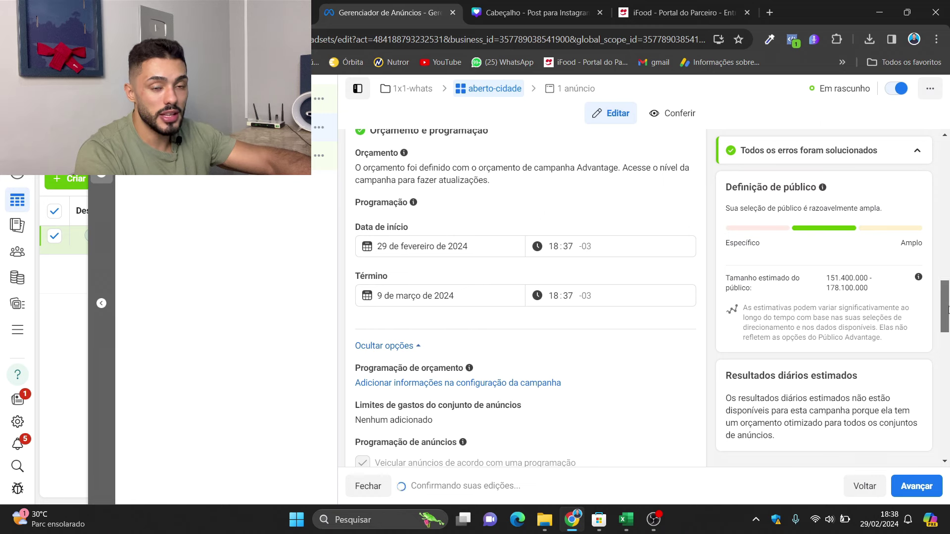
Step: Schedule the ads from 18h00 to 23h00, Monday through Saturday, in the weekly grid
scroll(940, 321, down, 2)
scroll(519, 268, down, 5)
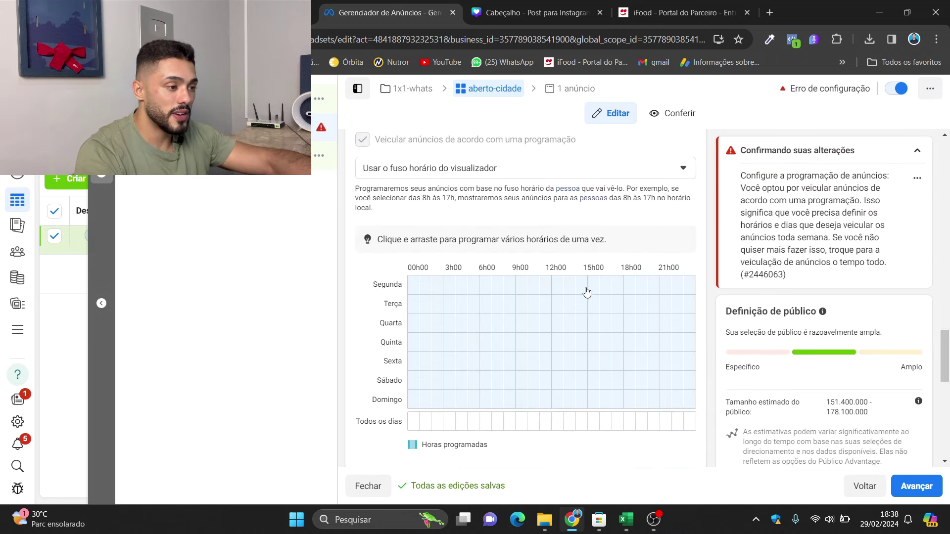
drag(629, 286, 676, 390)
Step: Replace the audience location Brasil with the 87140 postal code area
scroll(652, 238, down, 1)
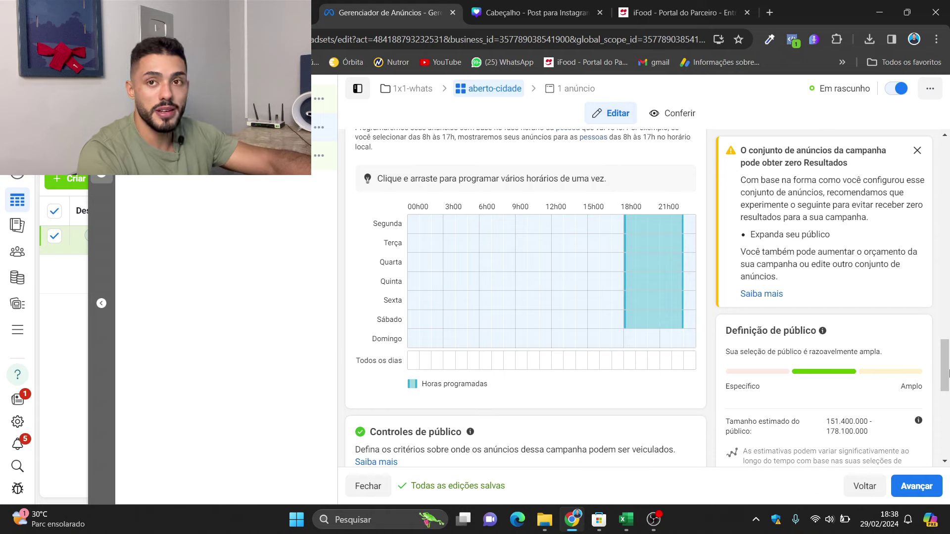
scroll(673, 280, down, 4)
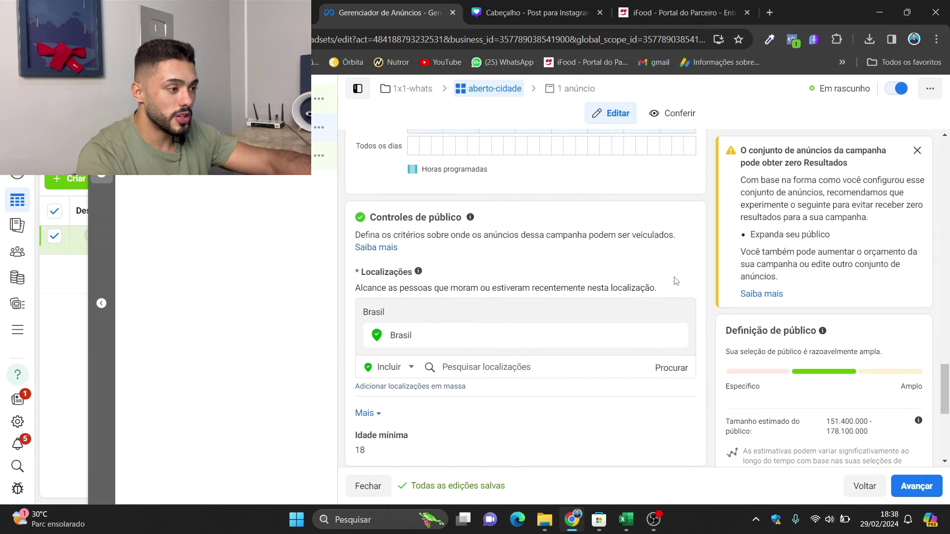
click(473, 370)
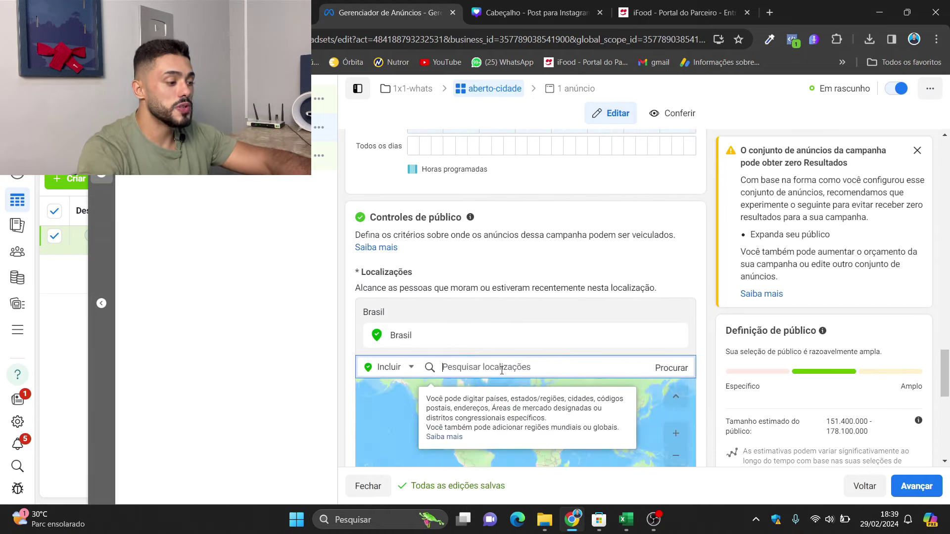
text(87)
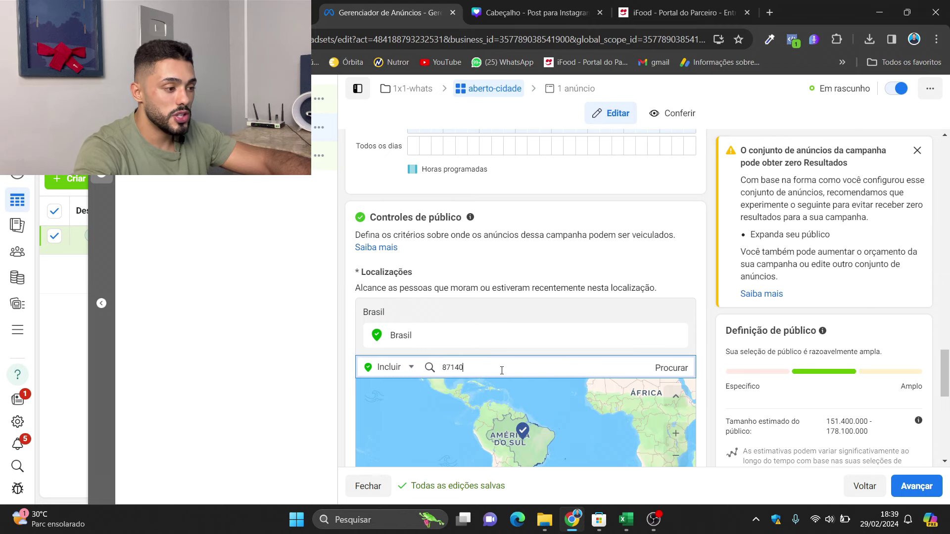
text(140)
click(461, 391)
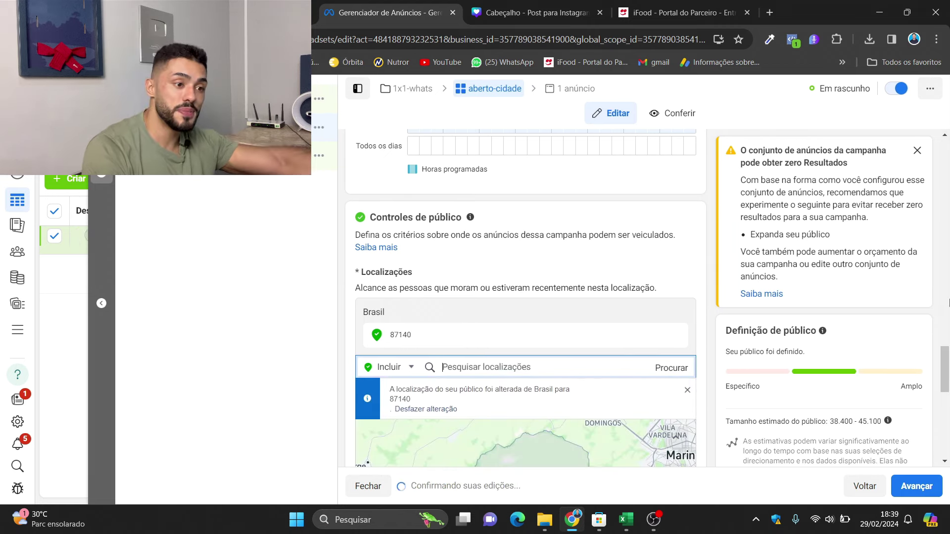
Step: Switch the ad set to manual placements and exclude the Audience Network platform
scroll(942, 365, down, 7)
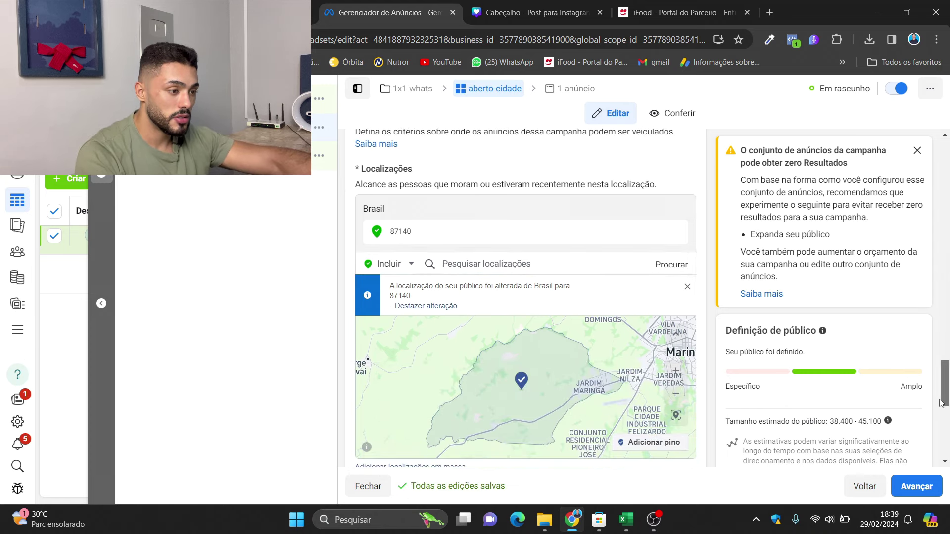
scroll(942, 405, up, 4)
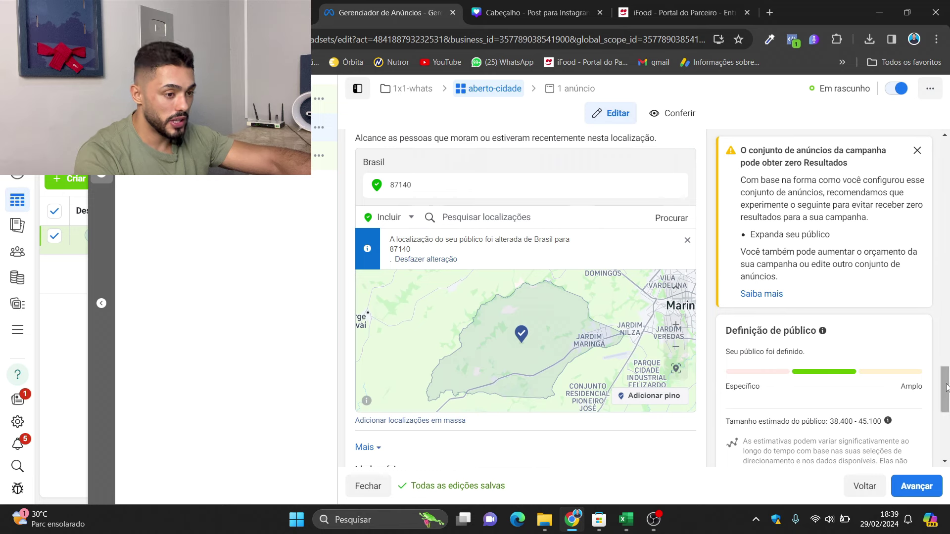
scroll(944, 386, down, 6)
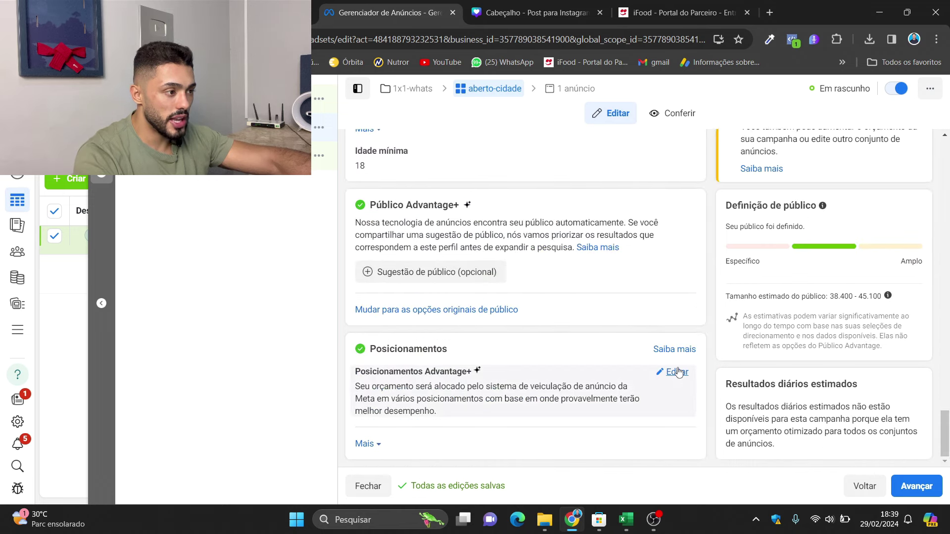
click(676, 373)
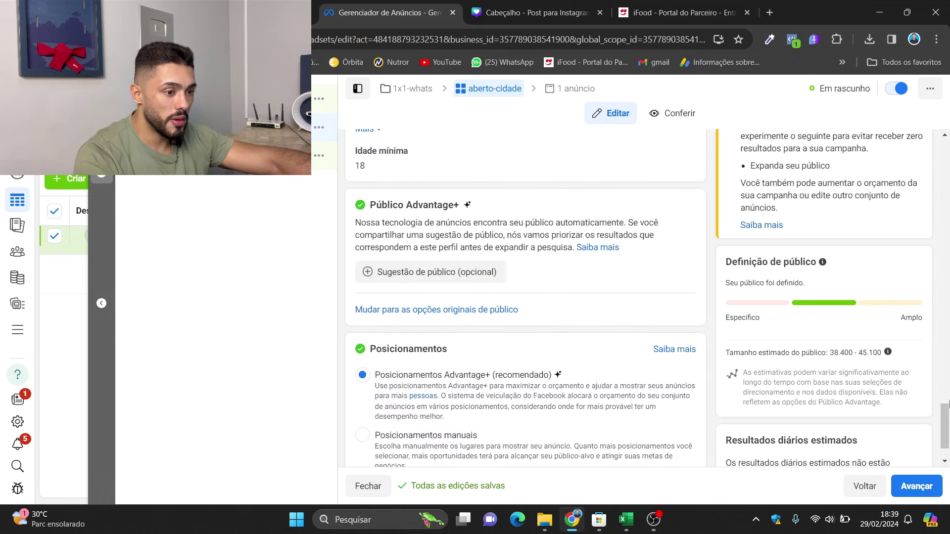
scroll(393, 421, down, 1)
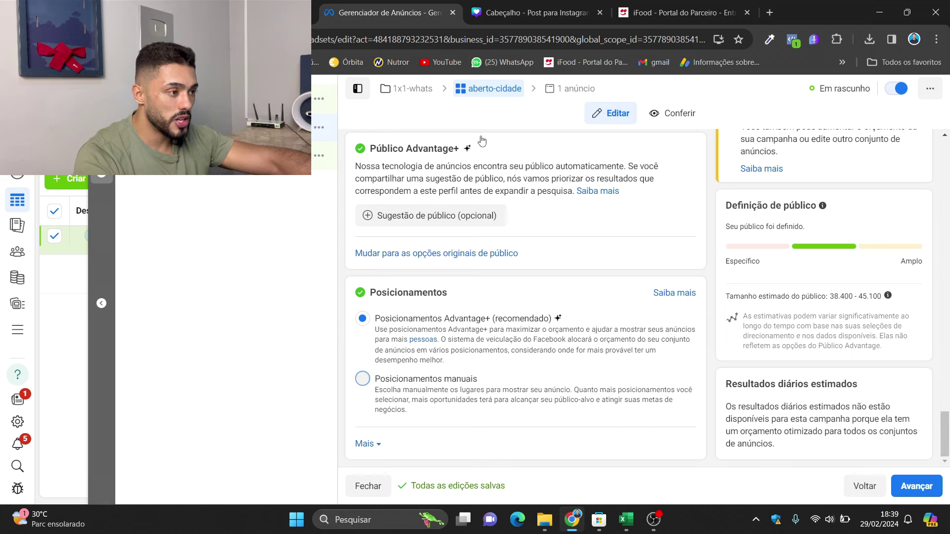
click(362, 378)
scroll(380, 165, down, 6)
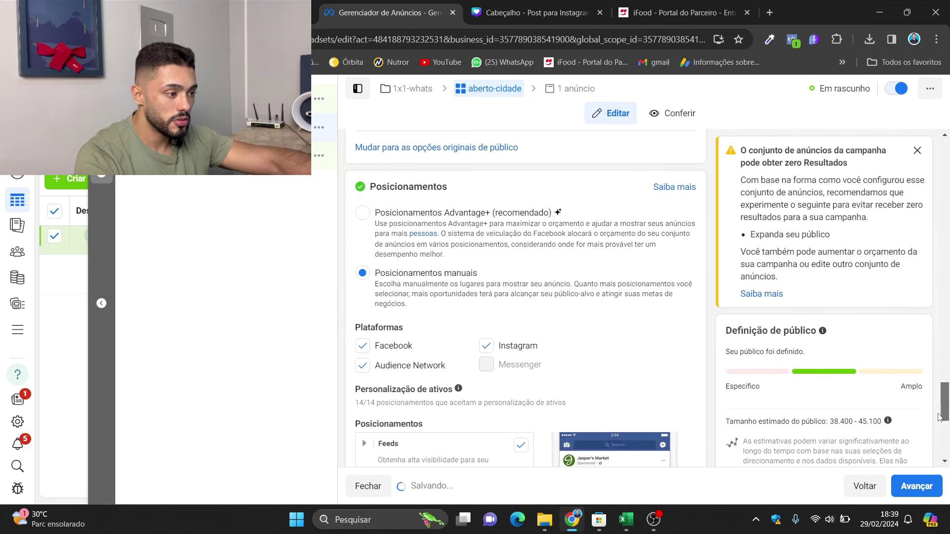
click(362, 152)
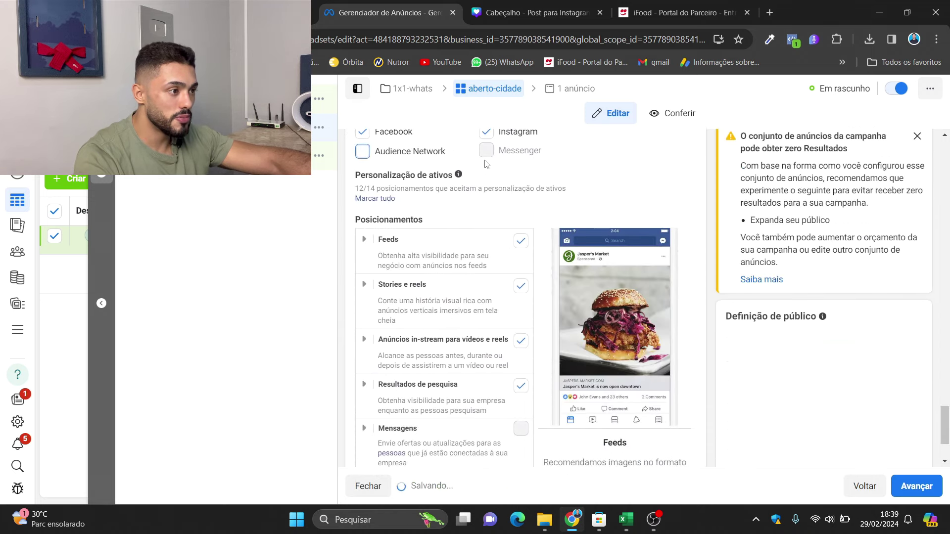
Step: Exclude the Instagram profile feed, Instagram Explore and Facebook video feeds from the Feeds placements
click(360, 241)
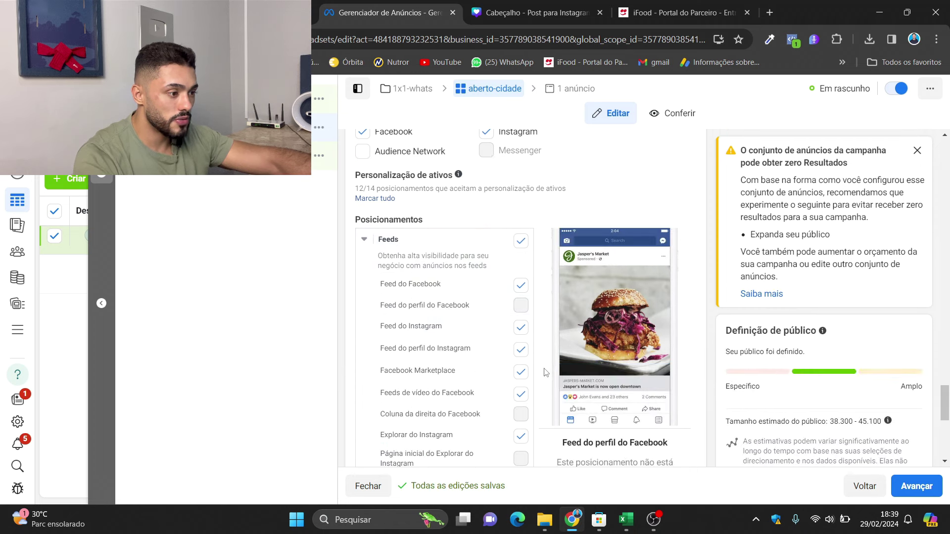
click(521, 350)
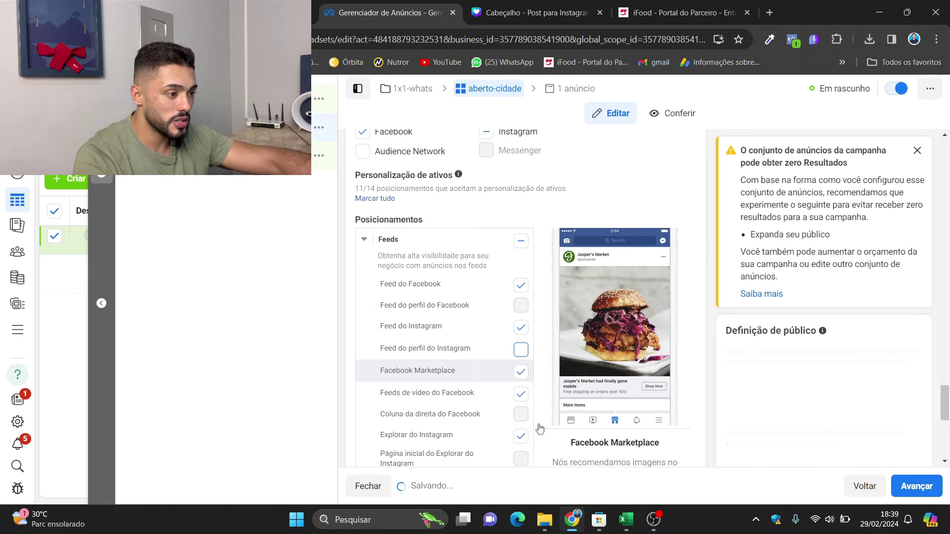
click(520, 436)
click(521, 394)
Step: Exclude Instagram Reels, Facebook Reels and in-stream ads for videos and reels from the placements
scroll(445, 346, down, 5)
click(377, 267)
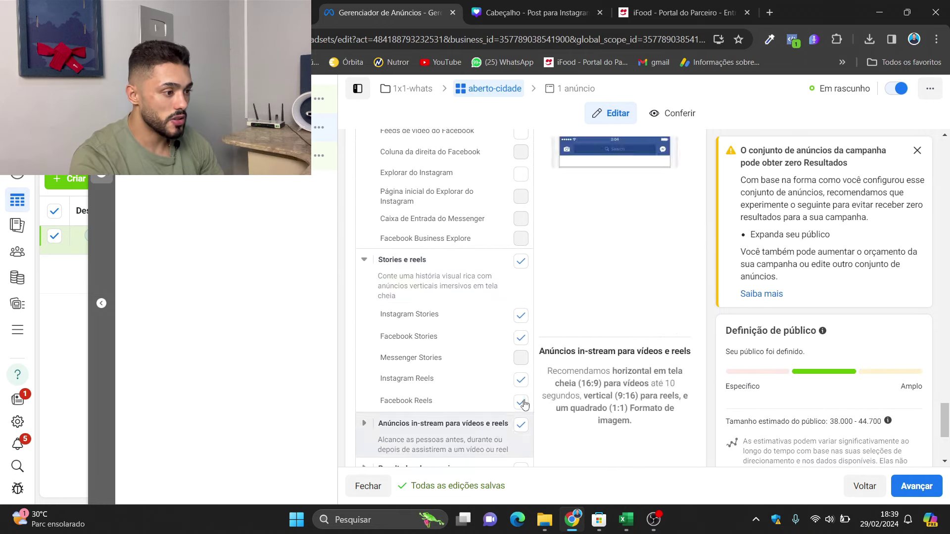
click(520, 380)
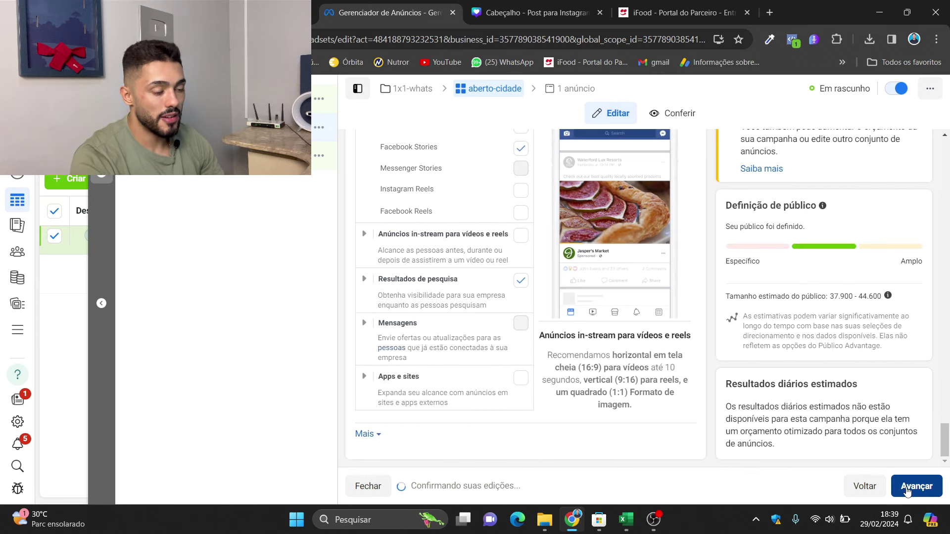
Step: Continue to the Ad-01 foto ad and add the vertical 1080 × 1920 açaí "Promoção do dia" image as its media
click(905, 490)
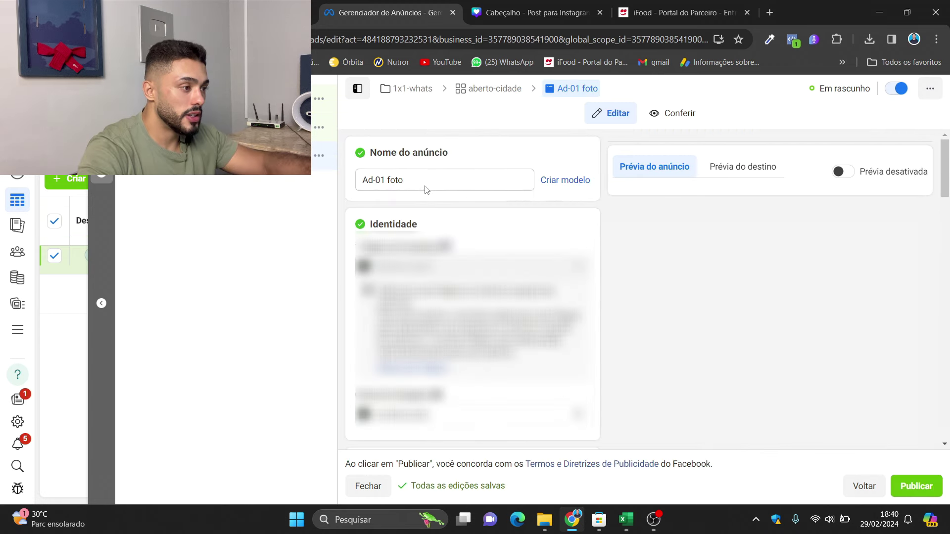
click(429, 180)
triple_click(428, 181)
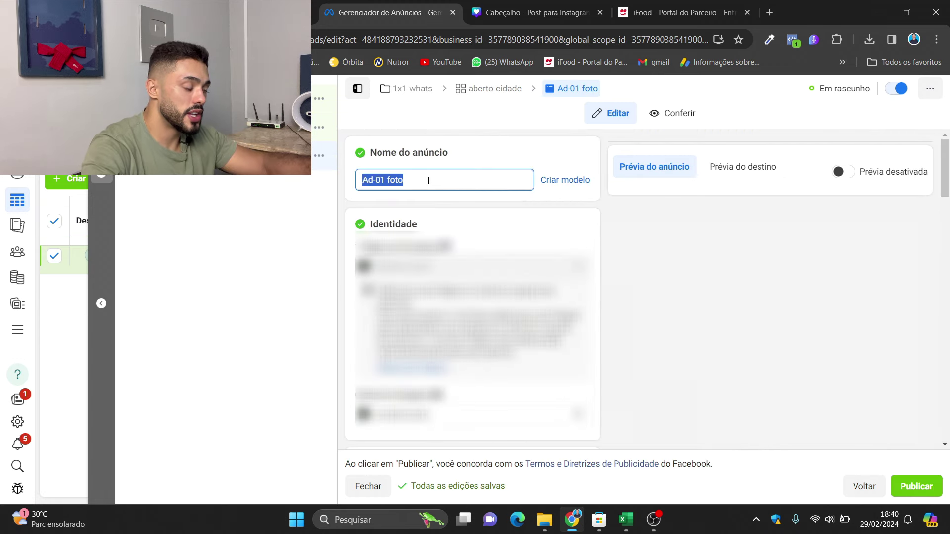
click(426, 179)
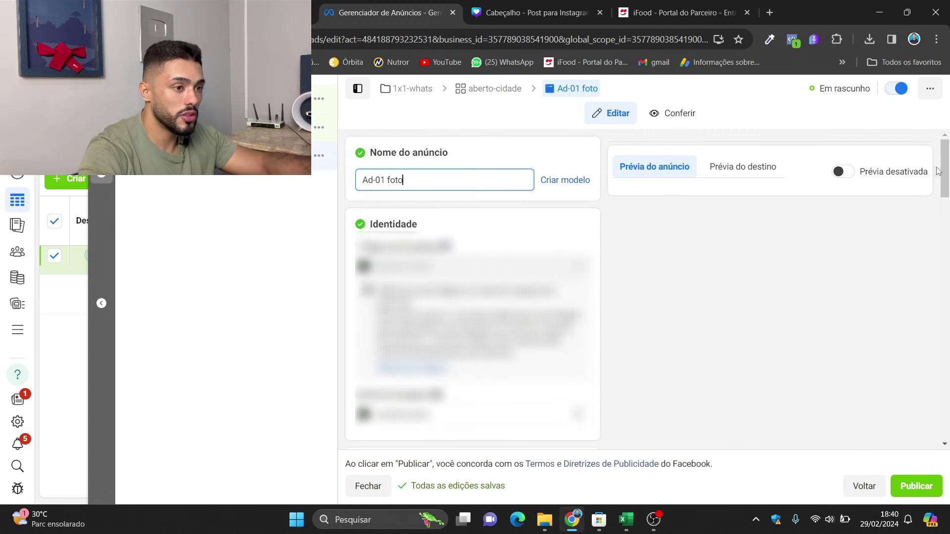
scroll(472, 297, down, 10)
click(423, 251)
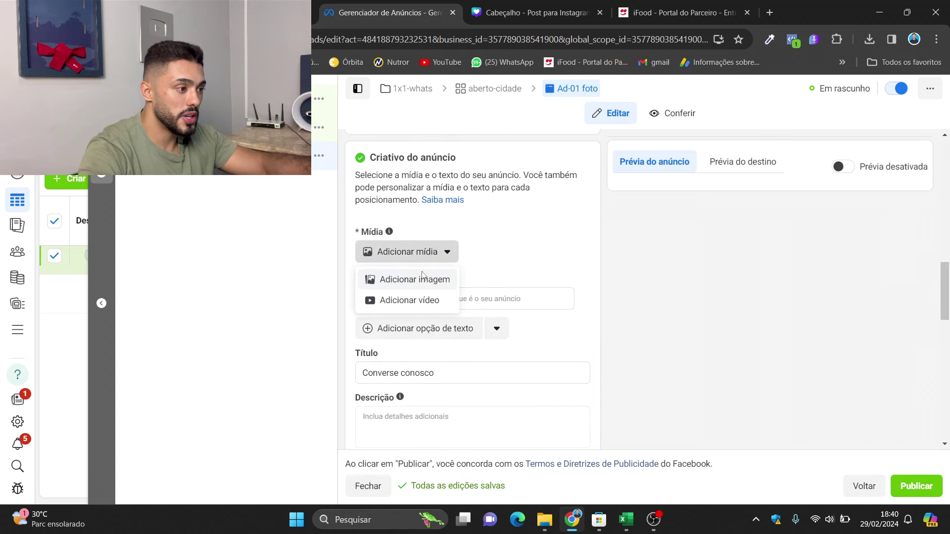
click(418, 280)
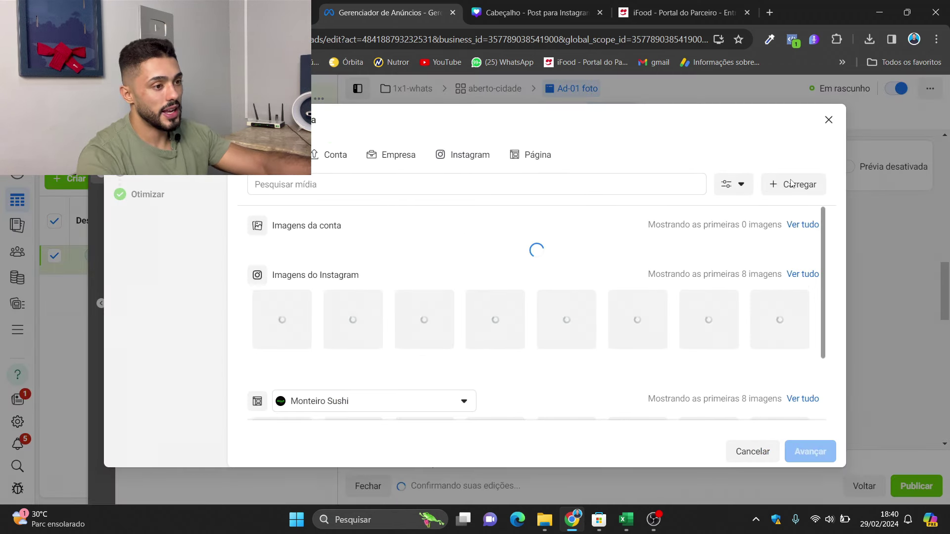
click(810, 451)
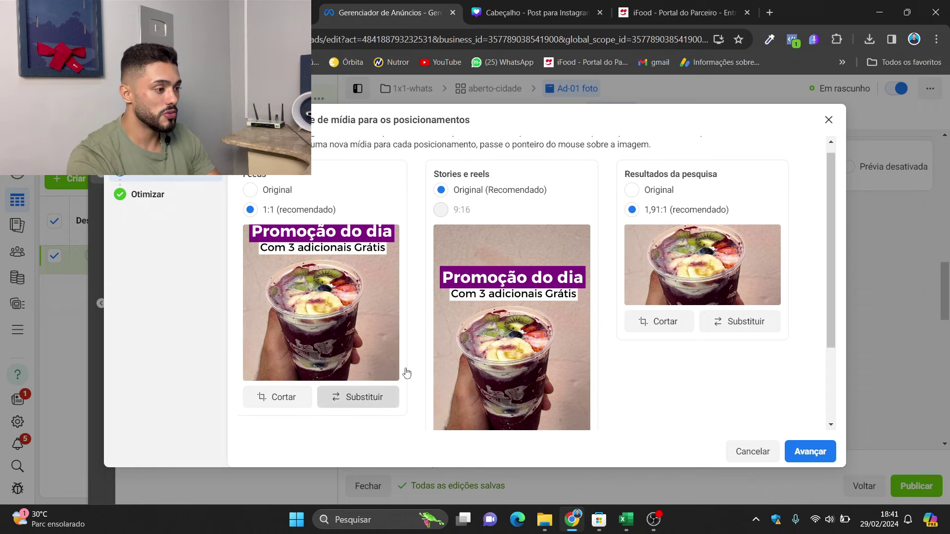
Step: Replace the Feeds media with the square "Açaí de 500ml Promoção do dia" image and accept the placement media selection
click(356, 398)
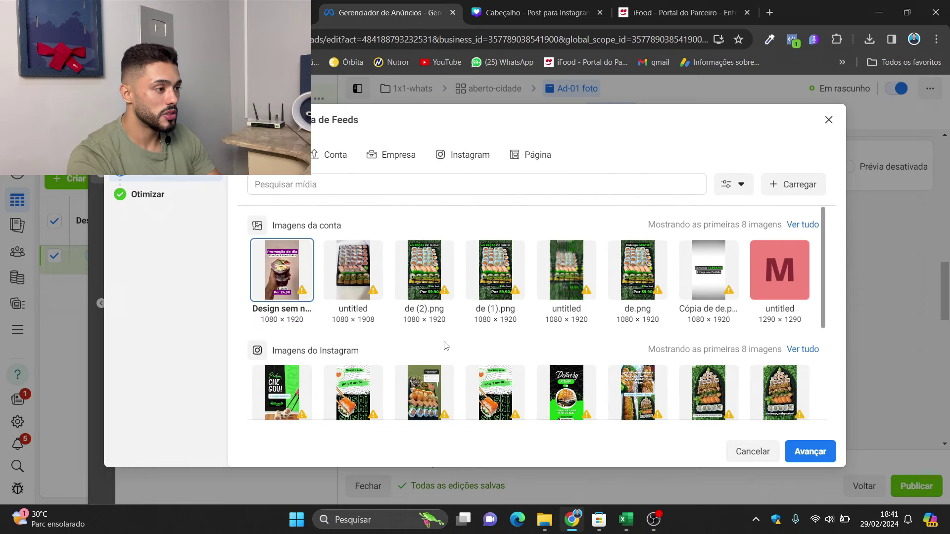
click(792, 184)
double_click(300, 253)
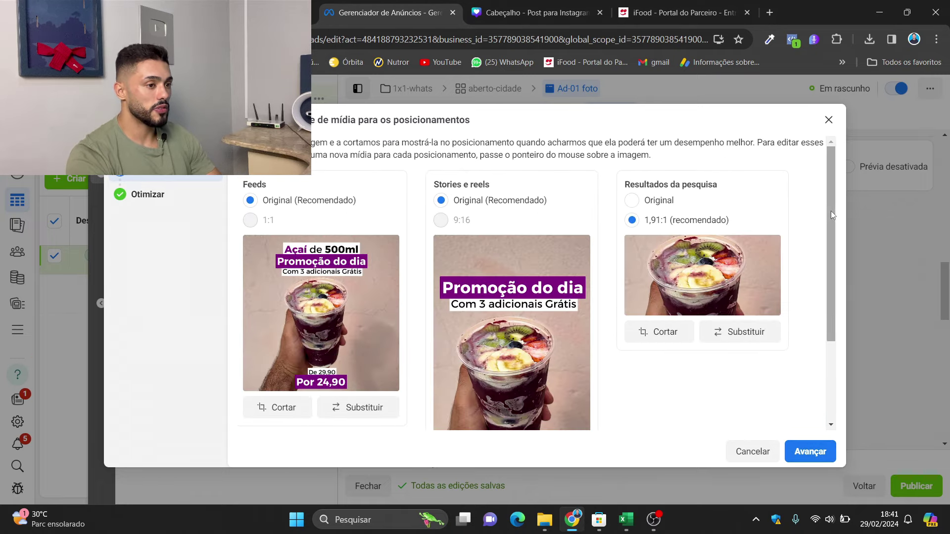
scroll(824, 297, down, 4)
click(809, 451)
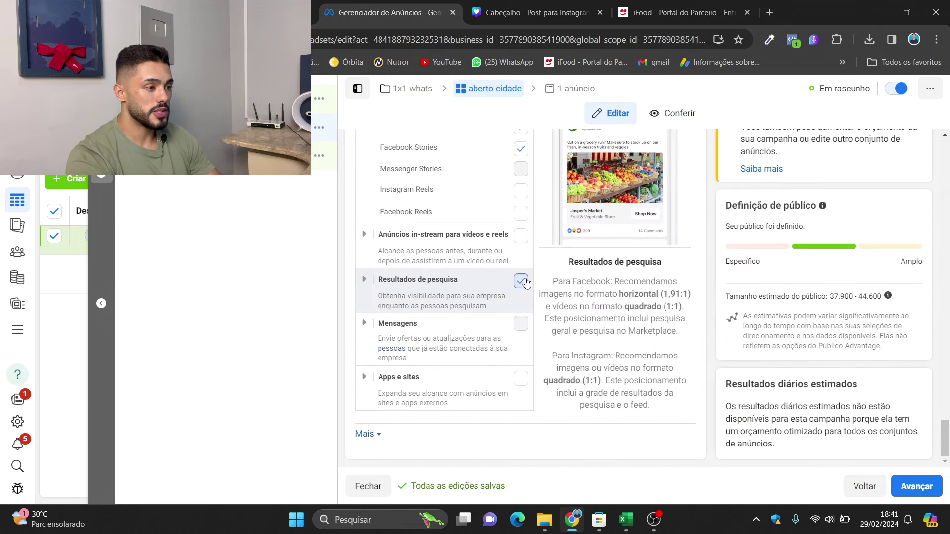
Step: Exclude search results from the aberto-cidade ad set's placements and return to the Ad-01 foto creative
click(525, 282)
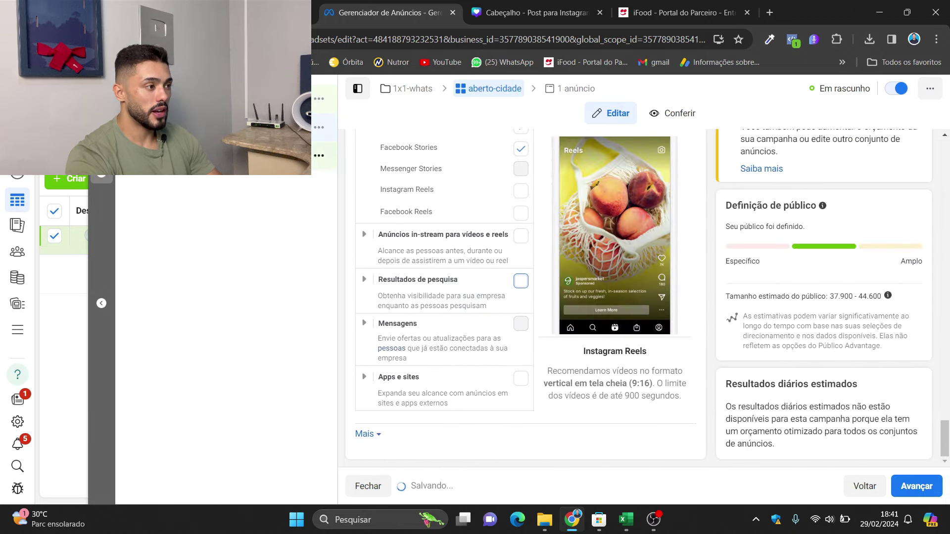
drag(944, 304, 948, 280)
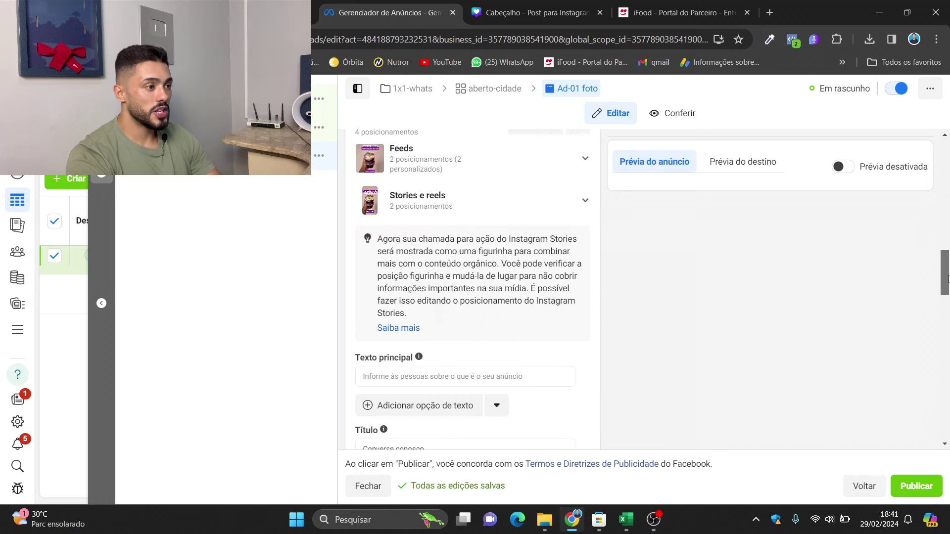
scroll(947, 279, up, 3)
Step: Enter "Textinho de vendas" as the ad's description
scroll(939, 292, down, 5)
scroll(936, 298, down, 1)
click(409, 384)
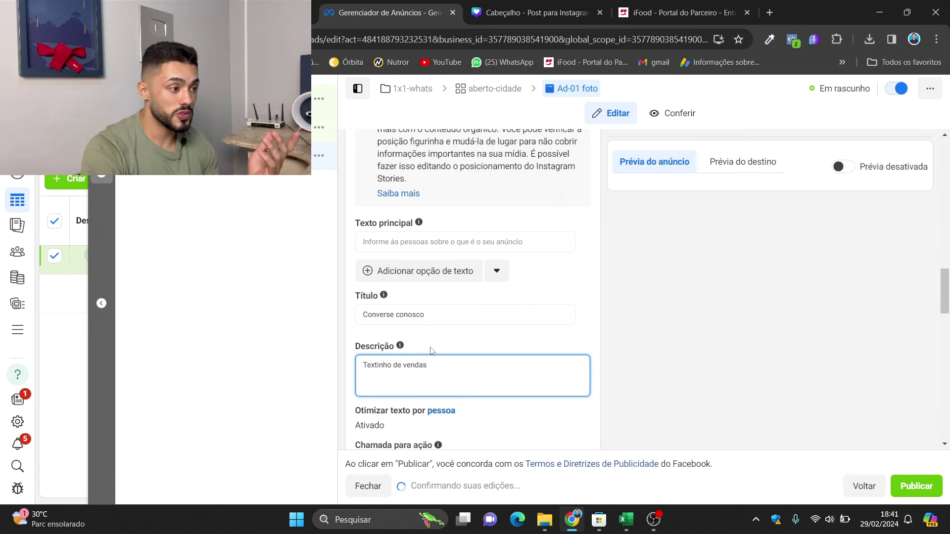
Step: Turn on the ad preview and set the ad's title to "Peça nosso Cardapio"
double_click(451, 313)
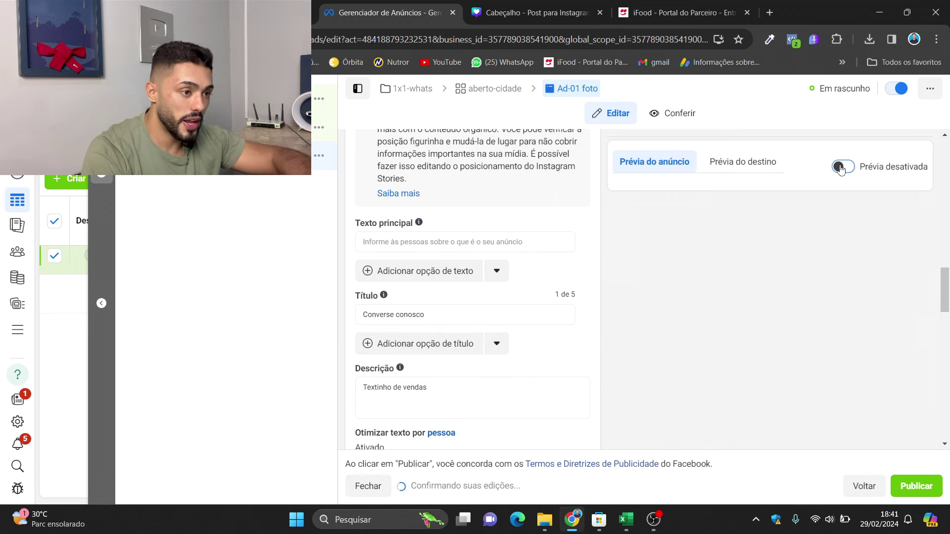
triple_click(435, 315)
text(Peça nosso Cardapio)
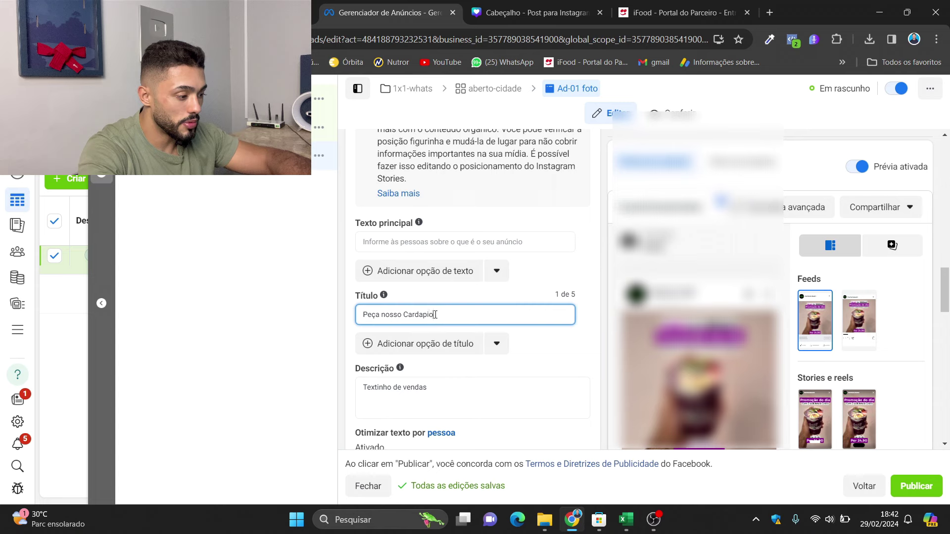
click(597, 363)
Step: Open the call-to-action choices for the Ad-01 foto ad
drag(944, 292, 936, 431)
scroll(937, 430, up, 8)
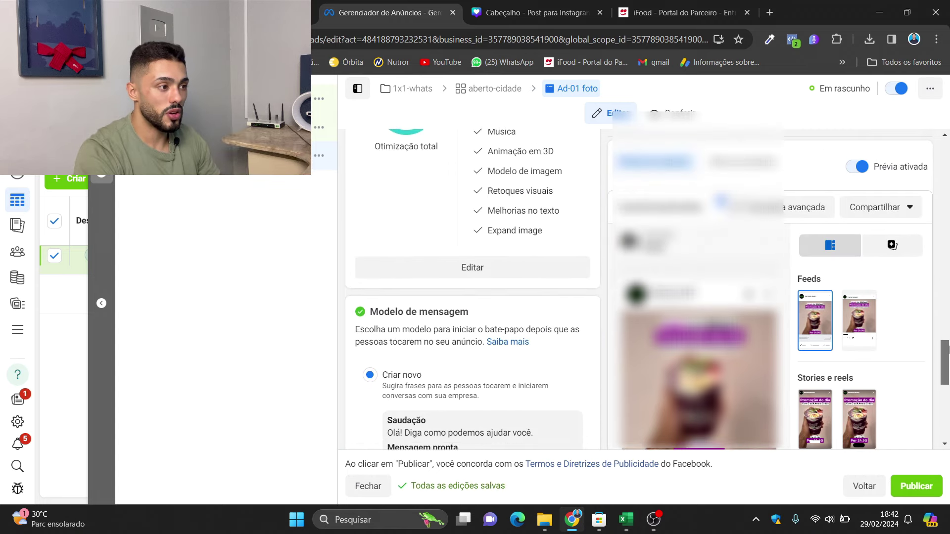
drag(948, 345, 948, 310)
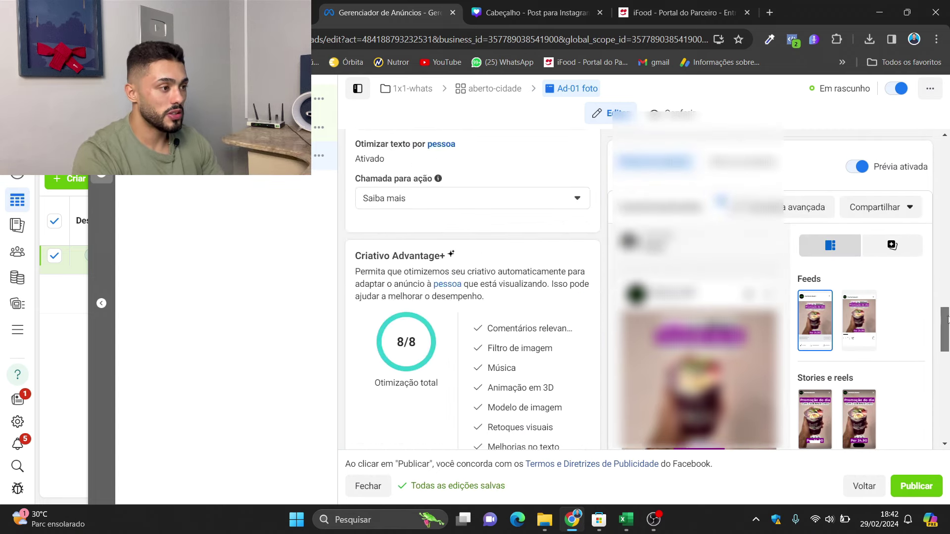
click(423, 216)
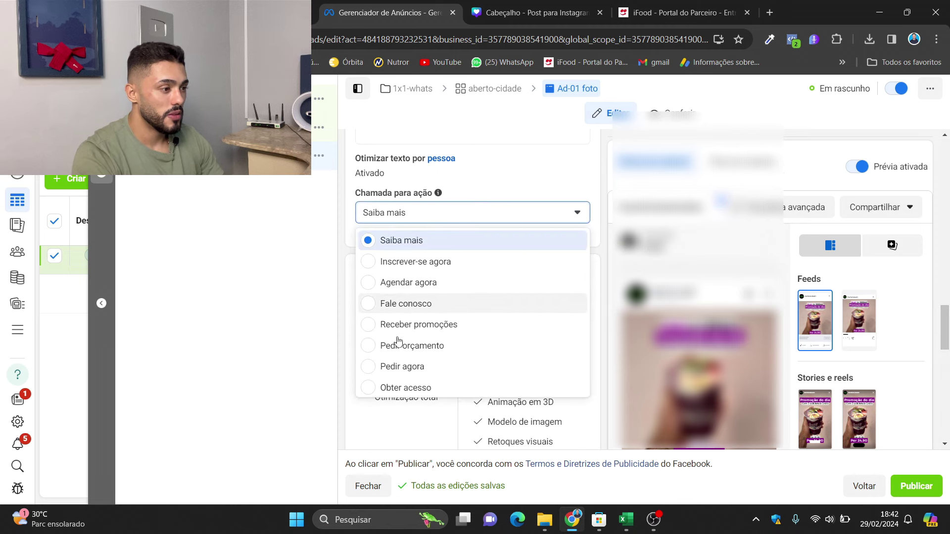